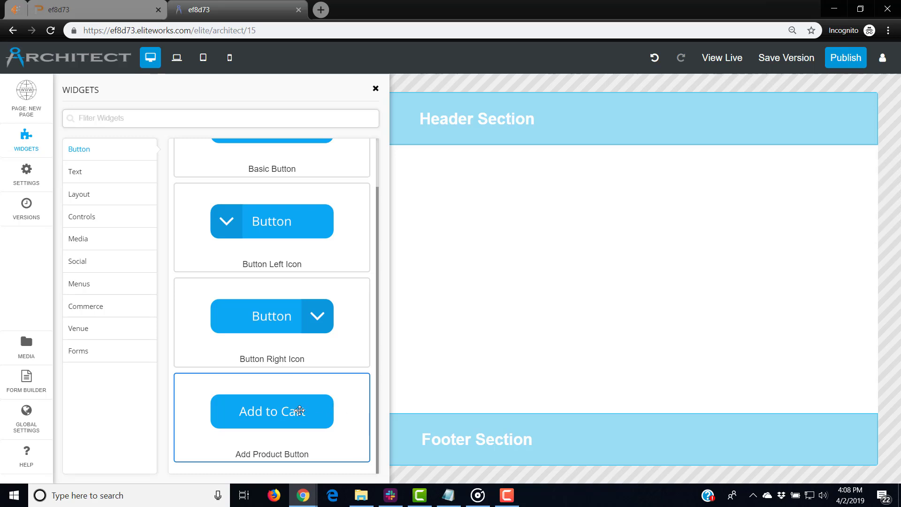
Add a Basic Button widget to the empty section between the header and footer.
scroll(297, 410, "up", 2)
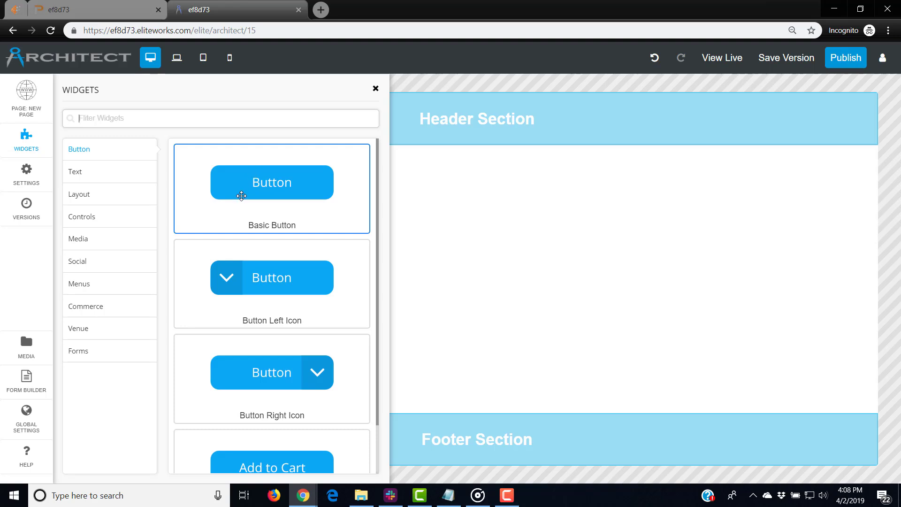
left_click_drag(242, 195, 448, 244)
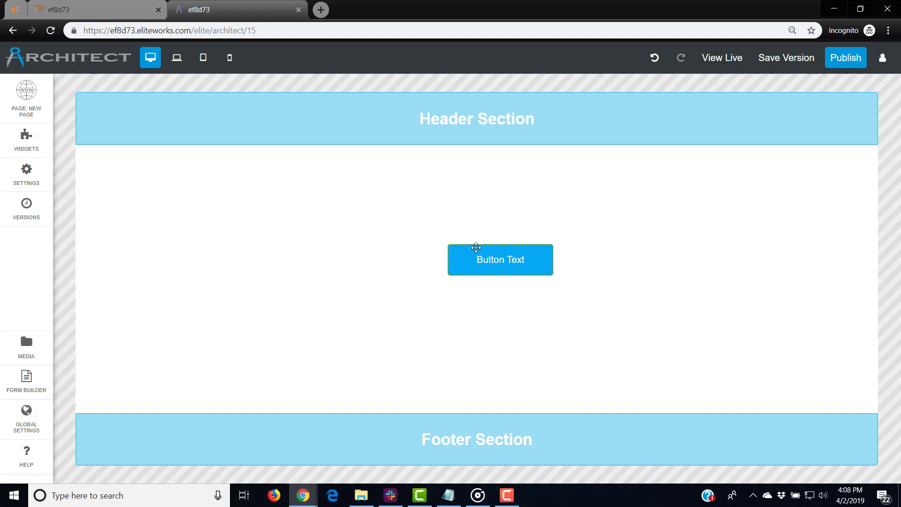
left_click(480, 248)
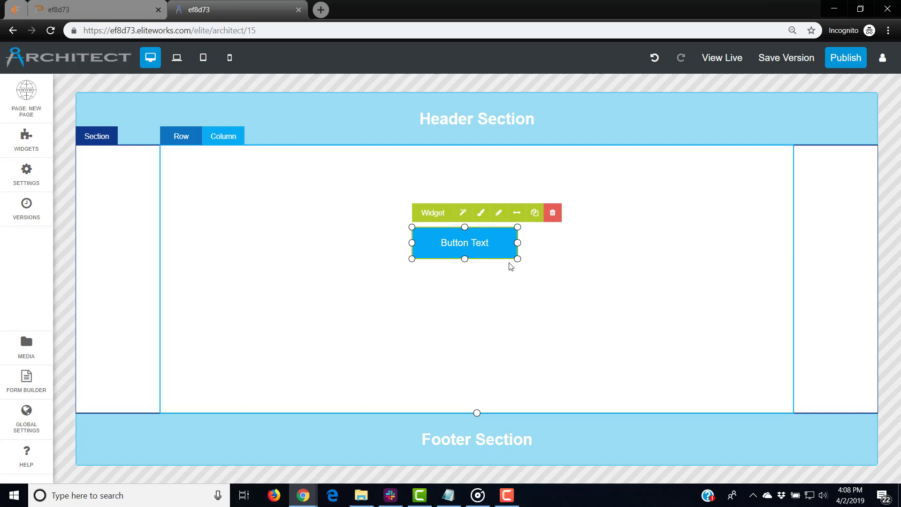
Resize the button into a wider, slim bar and position it near the middle of the section.
left_click_drag(517, 259, 592, 310)
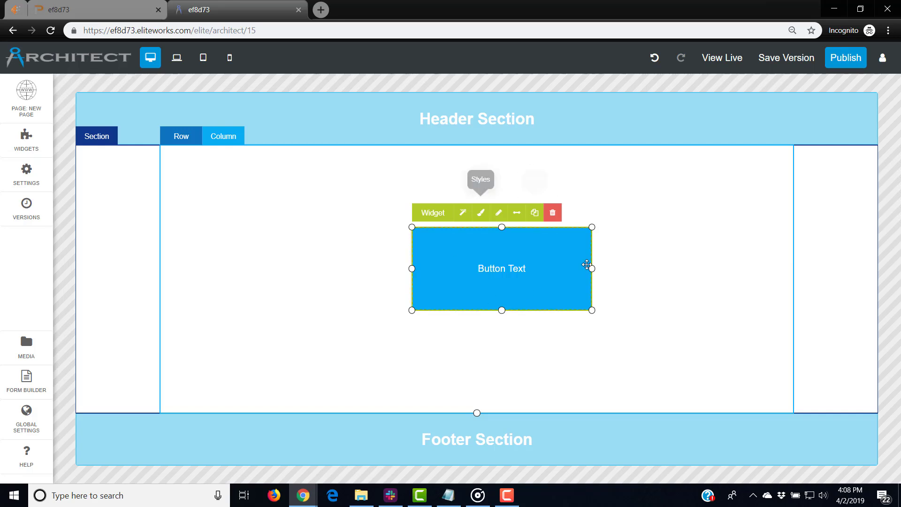
left_click_drag(562, 291, 540, 295)
left_click_drag(484, 313, 484, 261)
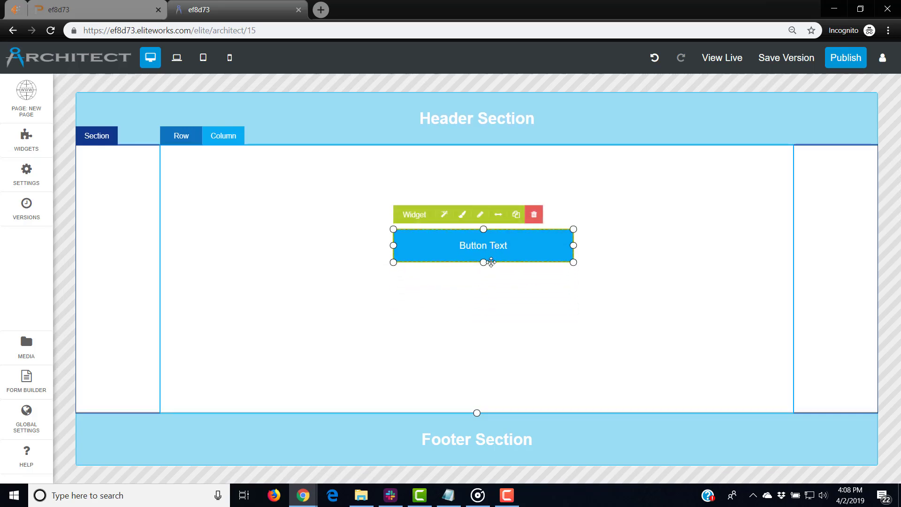
left_click_drag(553, 247, 547, 265)
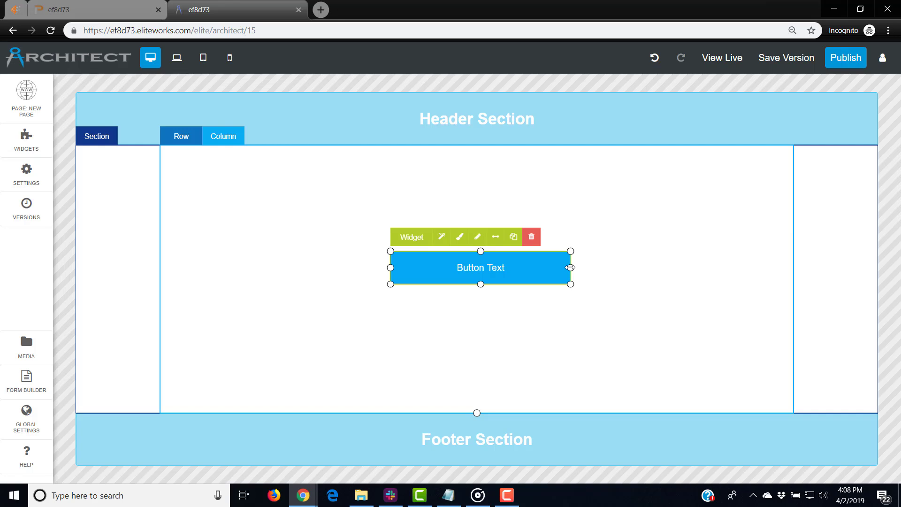
Examine the button's available global themes, its design settings, and its text and link settings without changing them.
left_click(442, 239)
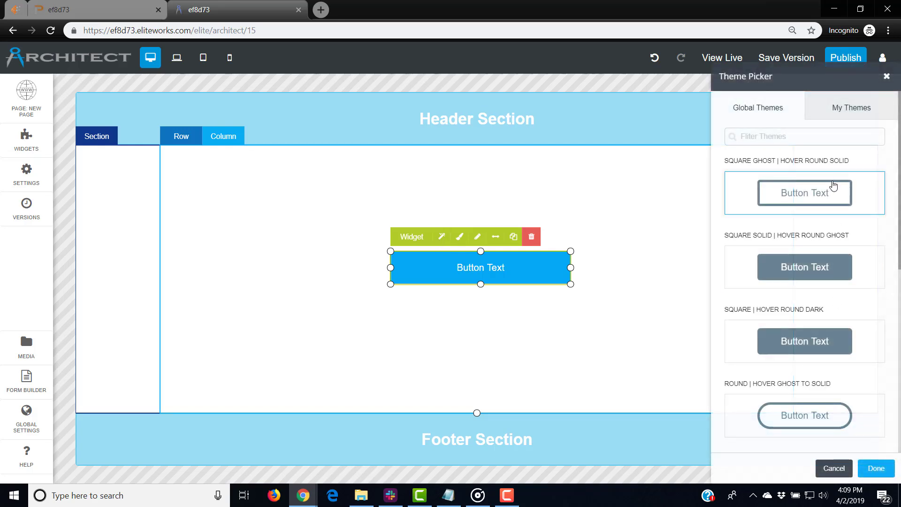
scroll(835, 263, "down", 1)
scroll(844, 381, "down", 2)
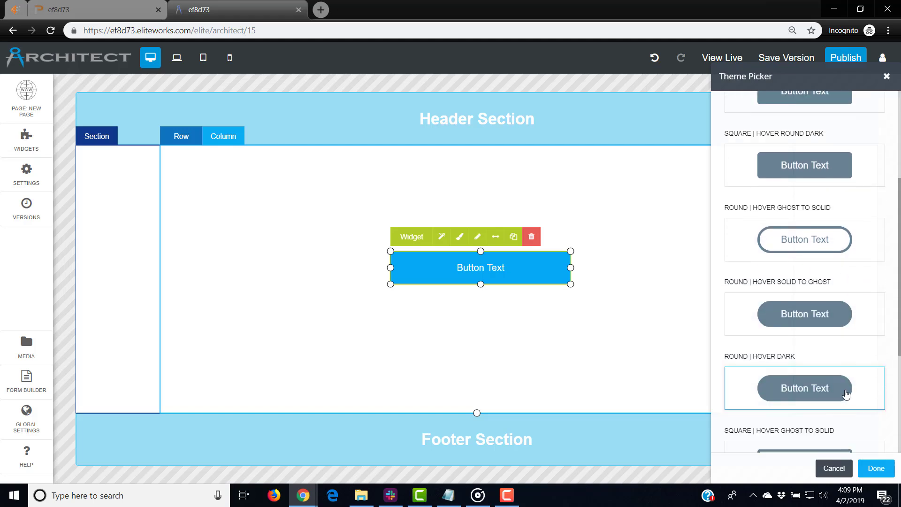
scroll(848, 405, "down", 1)
scroll(845, 399, "up", 4)
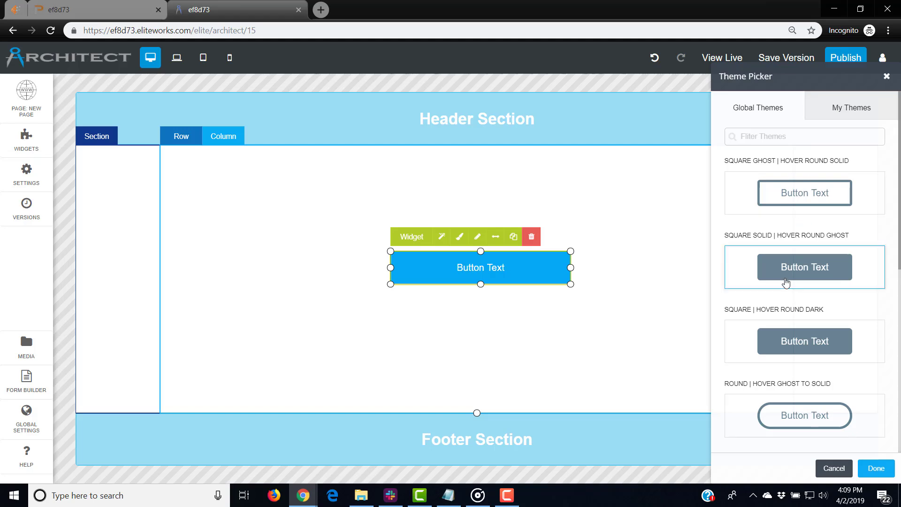
left_click(459, 240)
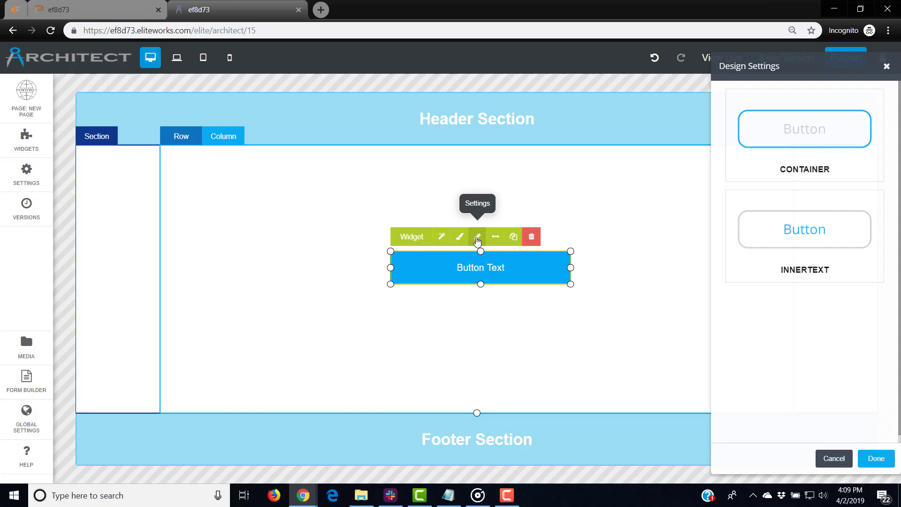
left_click(478, 240)
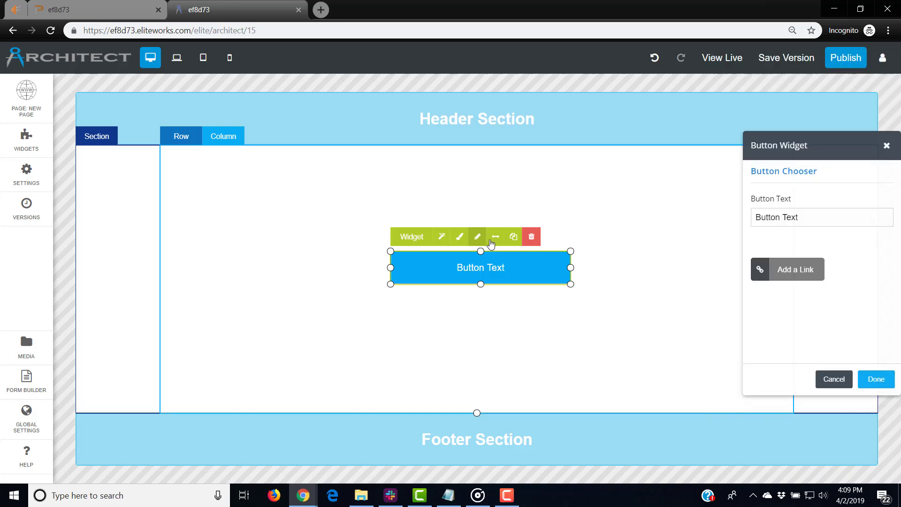
left_click(811, 215)
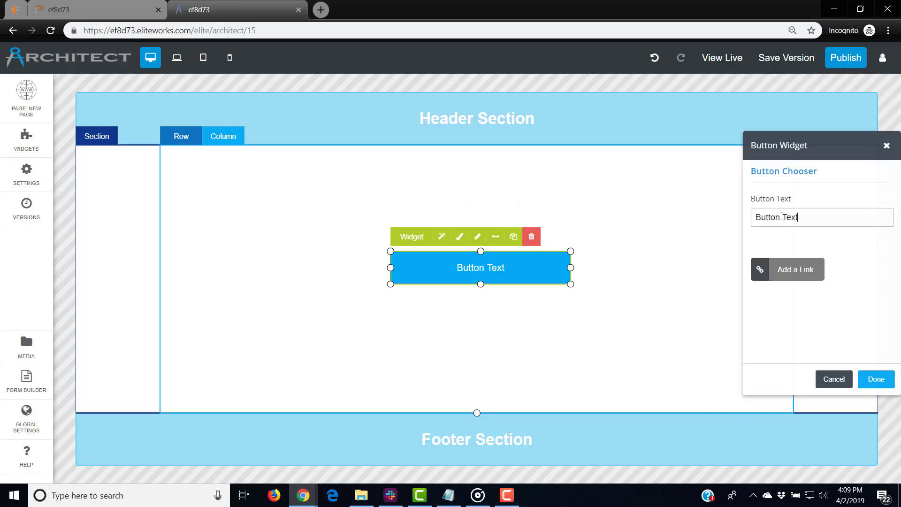
triple_click(783, 217)
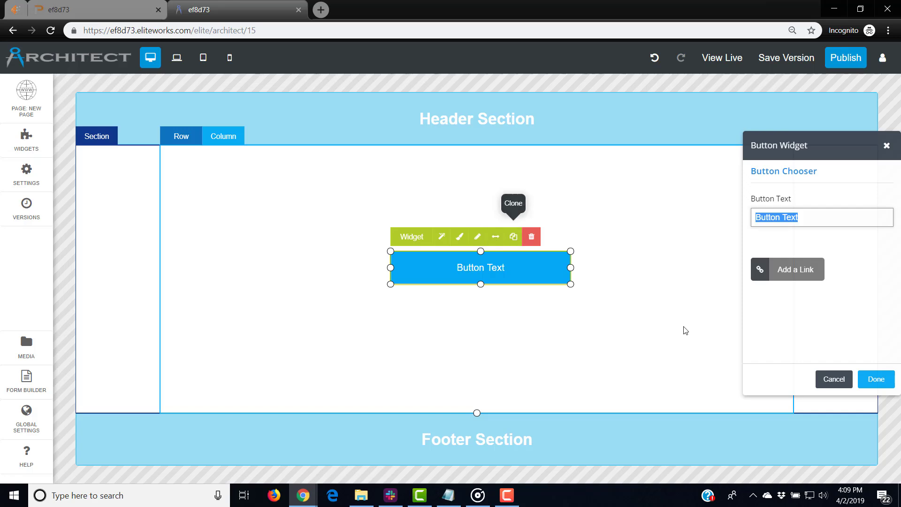
left_click(833, 379)
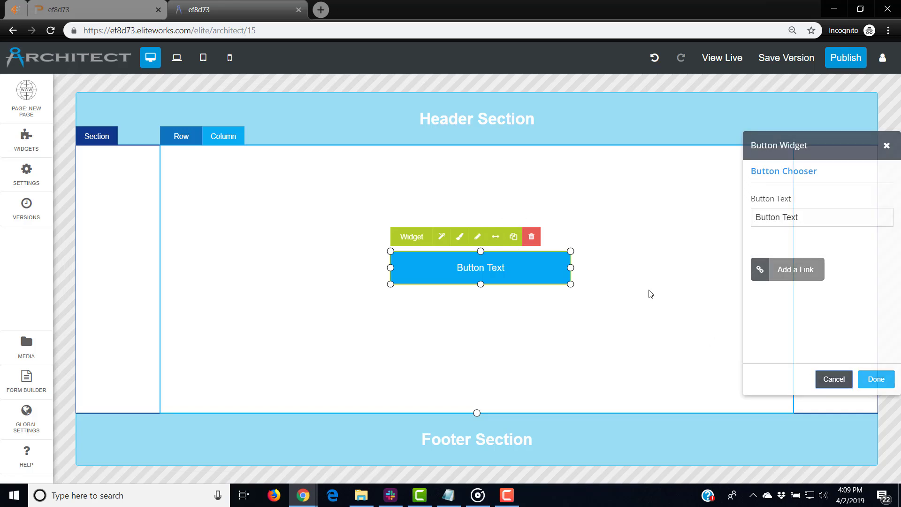
Apply the global theme "Square Ghost | Hover Round Solid" to the button.
left_click(441, 237)
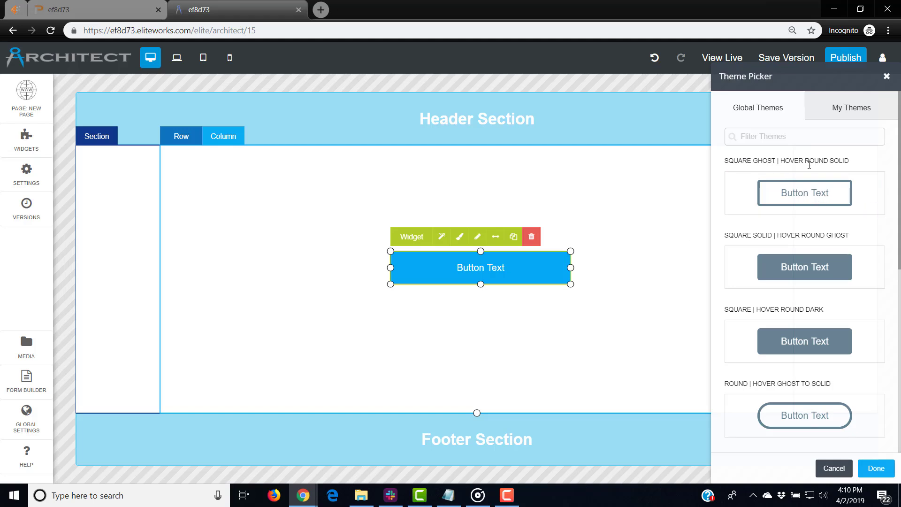
left_click(818, 196)
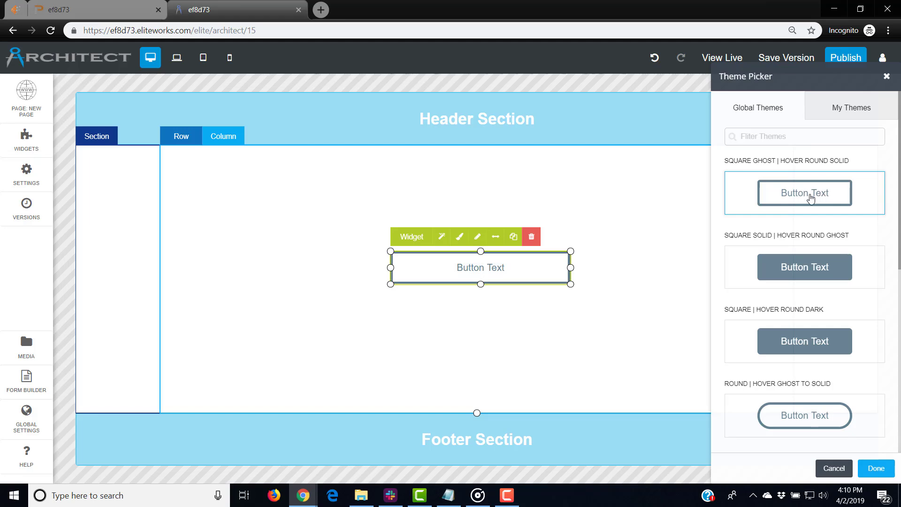
left_click(876, 468)
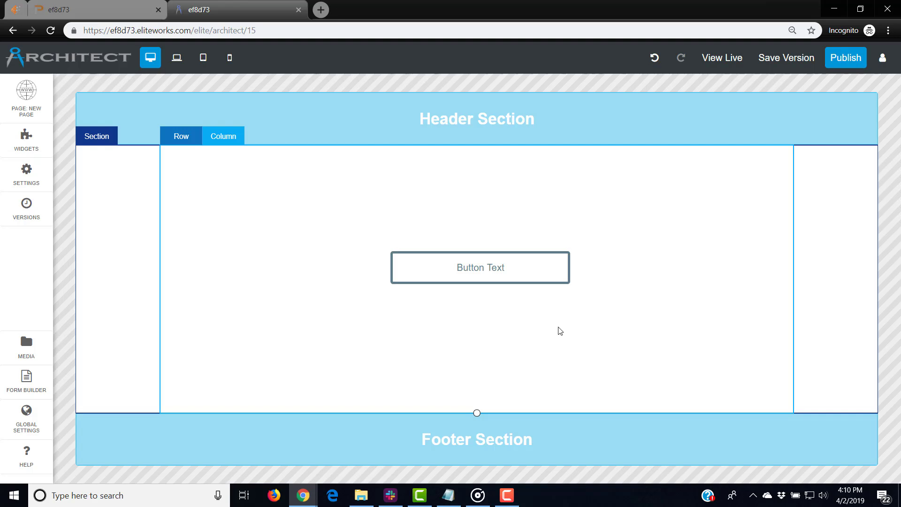
Move the button slightly lower in the section and keep it selected.
left_click(517, 261)
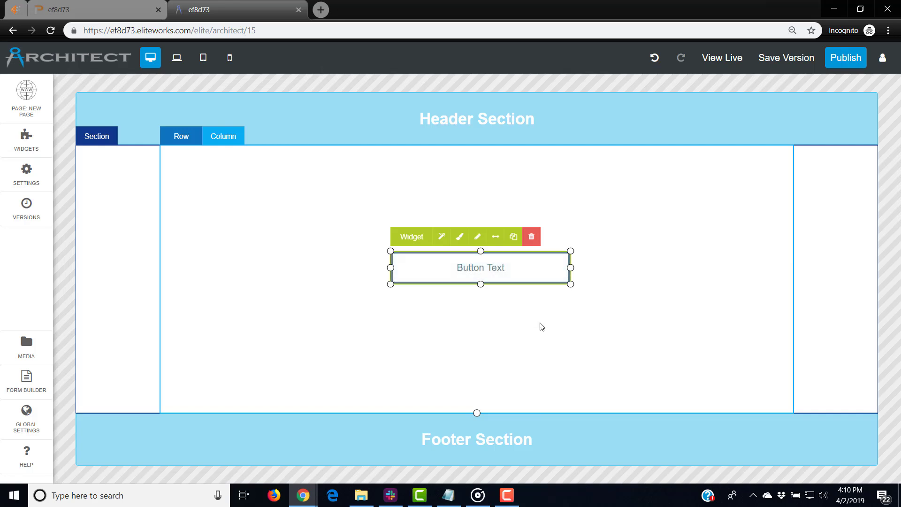
left_click(601, 313)
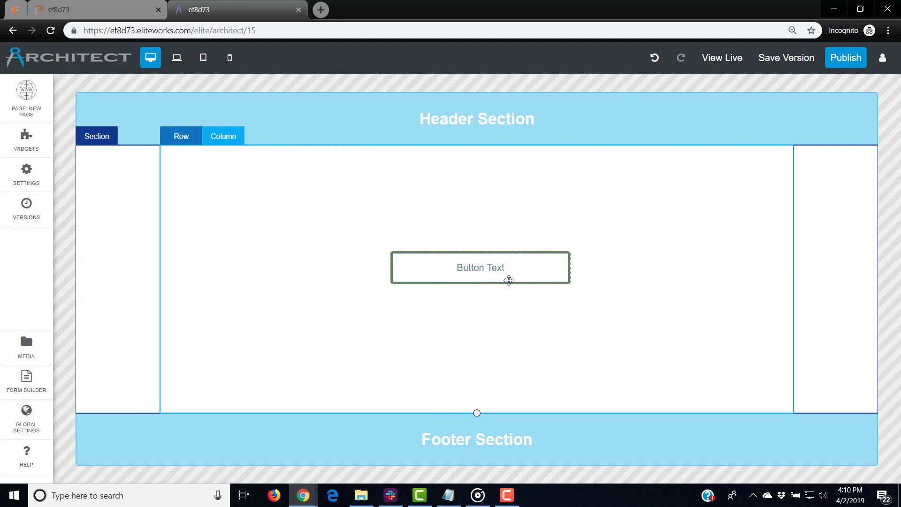
left_click(525, 275)
left_click_drag(539, 268, 538, 301)
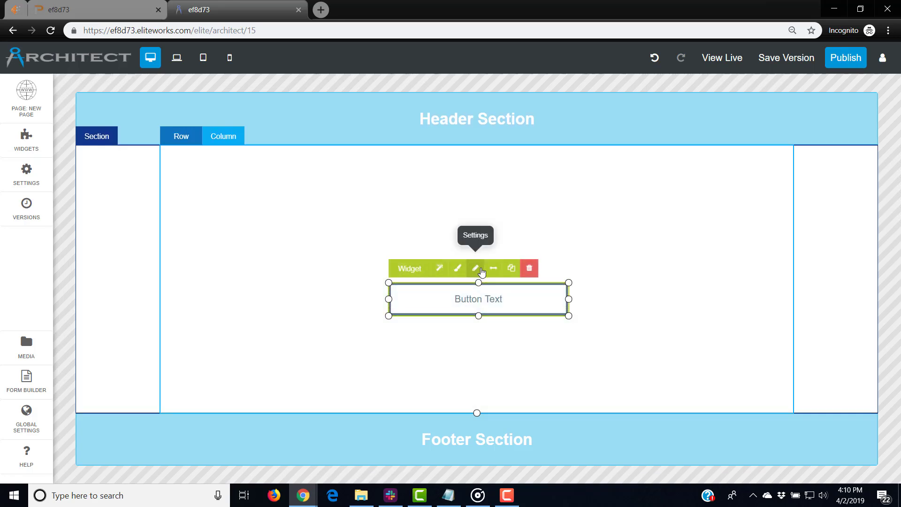
left_click(506, 302)
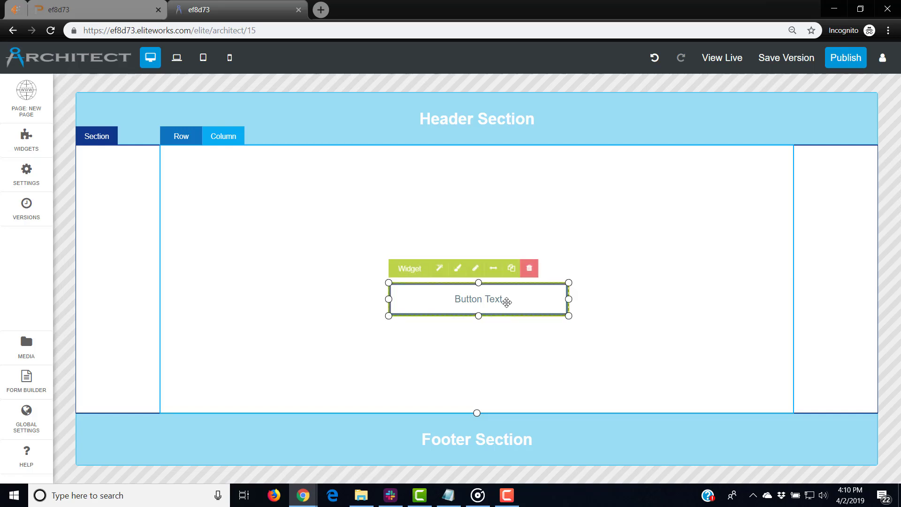
Open the color picker for the border color in the button container's style settings.
left_click(458, 268)
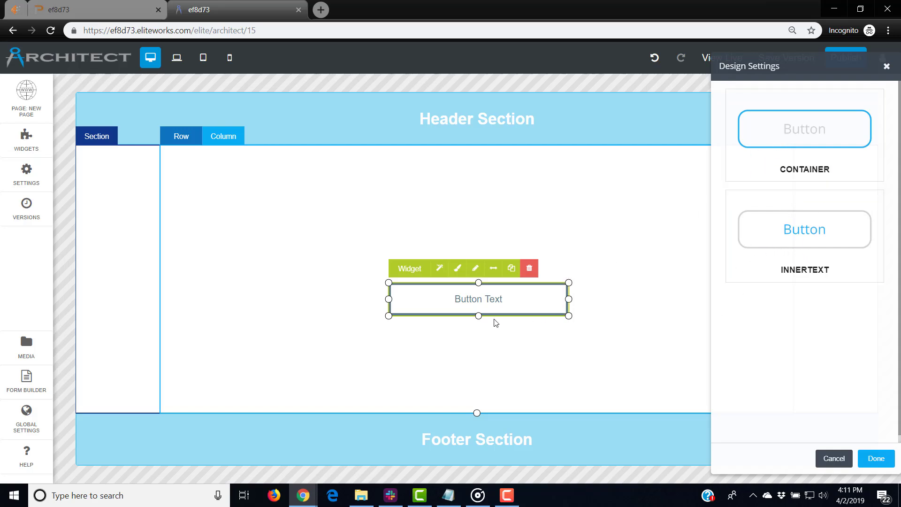
left_click(787, 150)
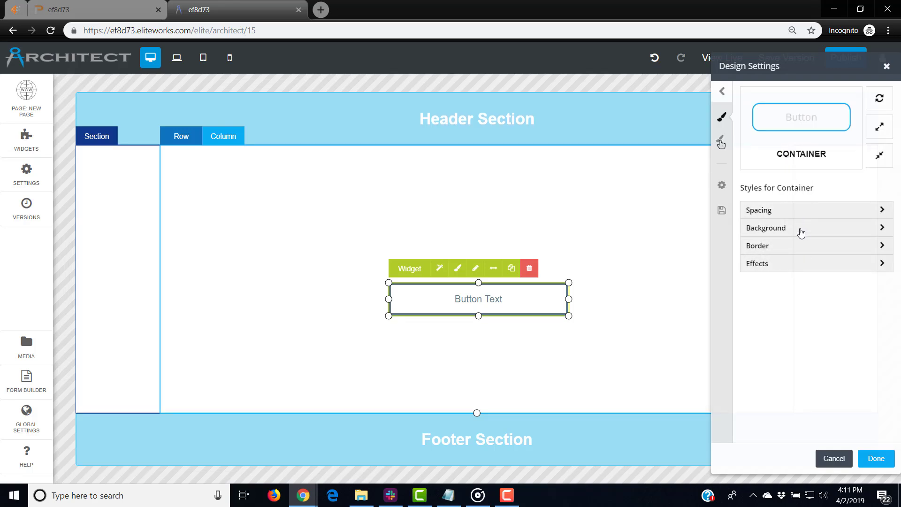
left_click(801, 231)
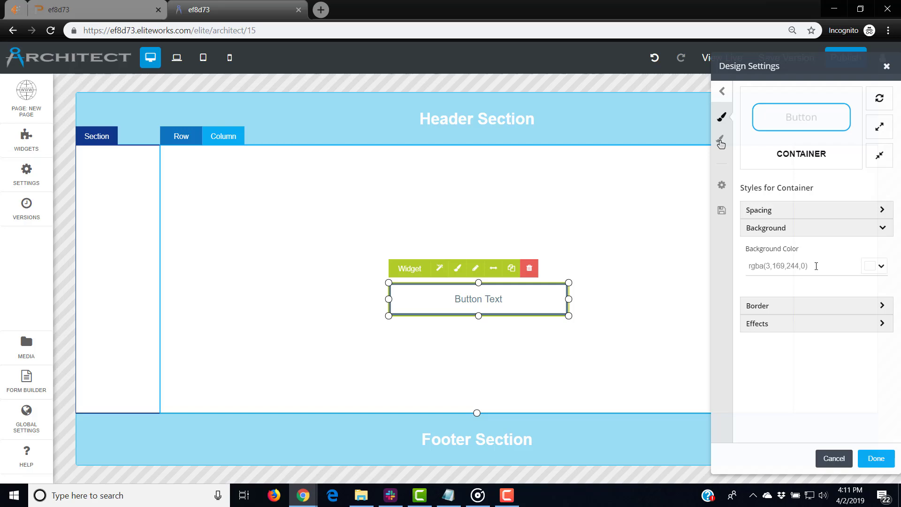
left_click(806, 234)
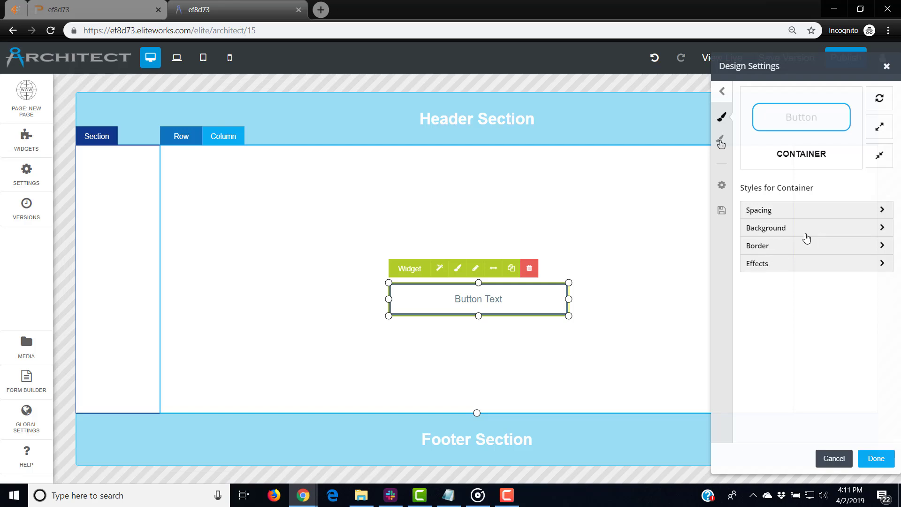
left_click(775, 246)
scroll(819, 328, "down", 1)
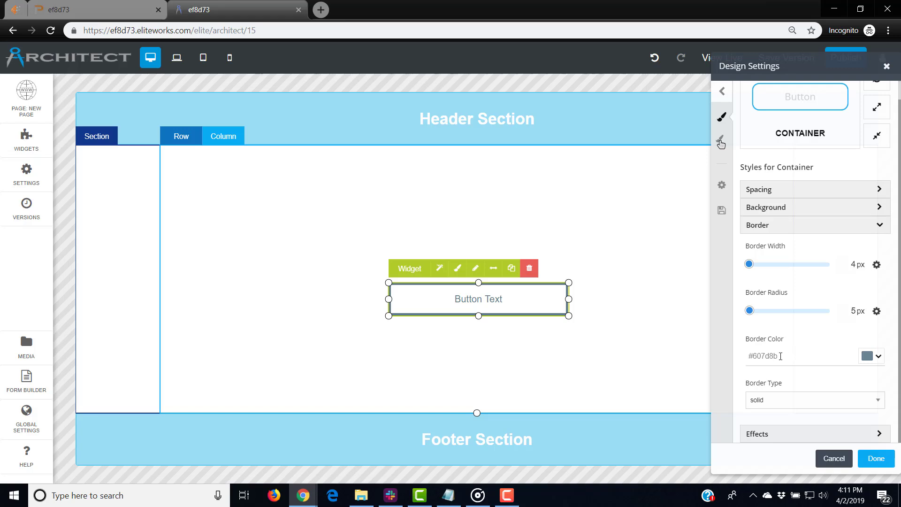
left_click(878, 356)
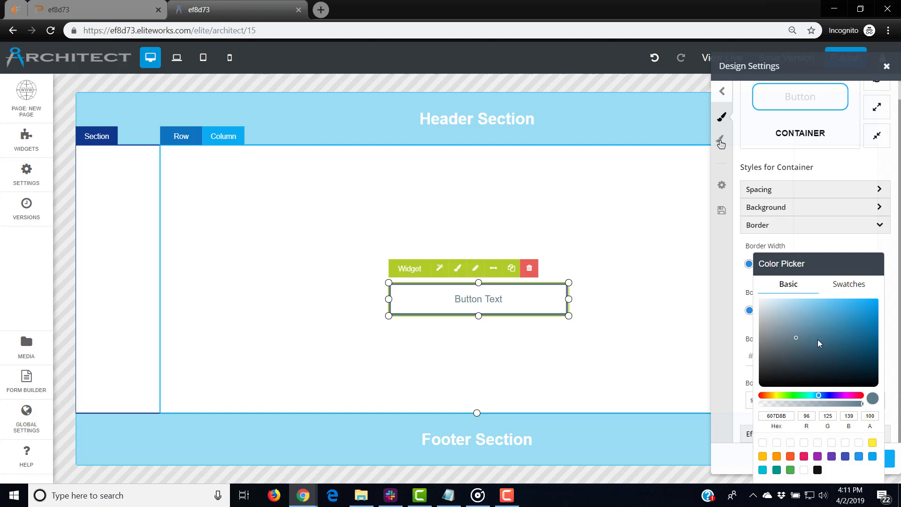
Try a bright green custom border color, 4CD72B, on the button container.
mouse_move(820, 343)
left_mouse_down()
mouse_move(847, 341)
mouse_move(864, 312)
mouse_move(773, 322)
mouse_move(773, 355)
left_mouse_up()
left_click(809, 395)
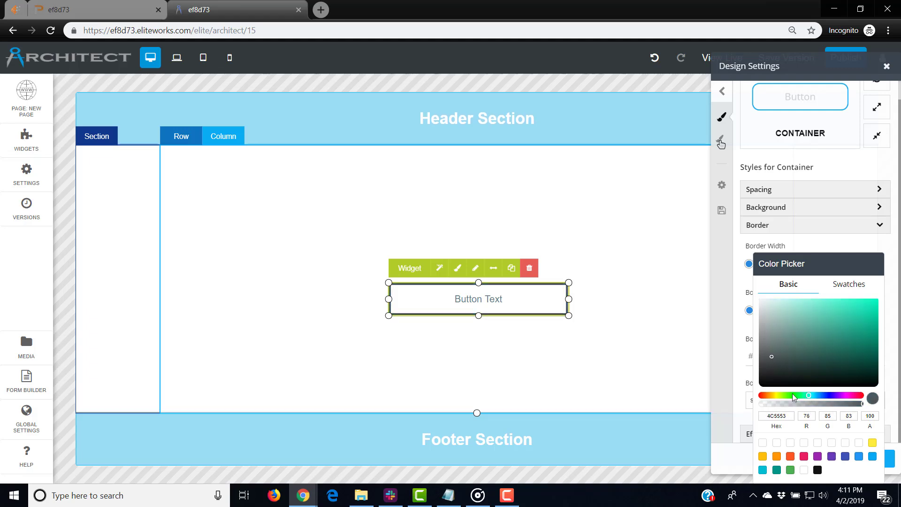
mouse_move(793, 396)
left_mouse_down()
mouse_move(775, 398)
mouse_move(855, 311)
left_mouse_up()
left_click(791, 395)
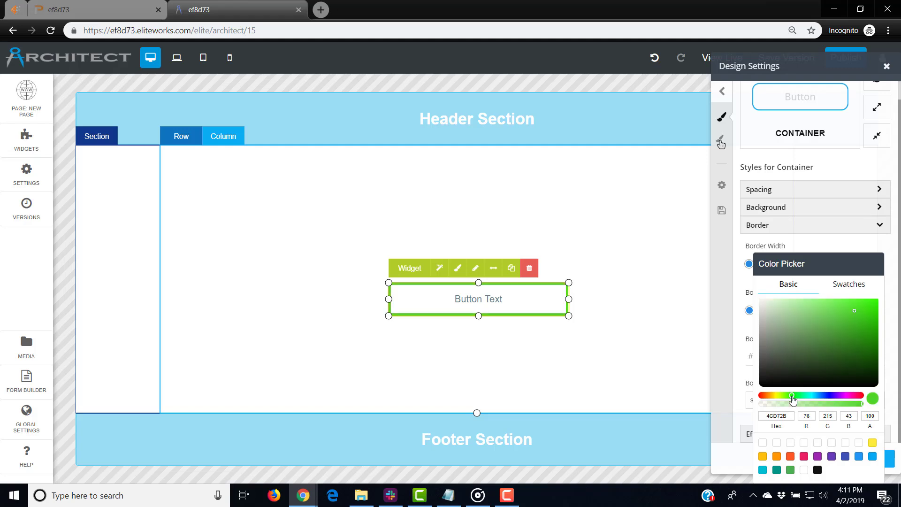
Set the container's border color to the cyan swatch #00bcd4 and apply the design settings.
left_click(850, 285)
scroll(828, 355, "down", 5)
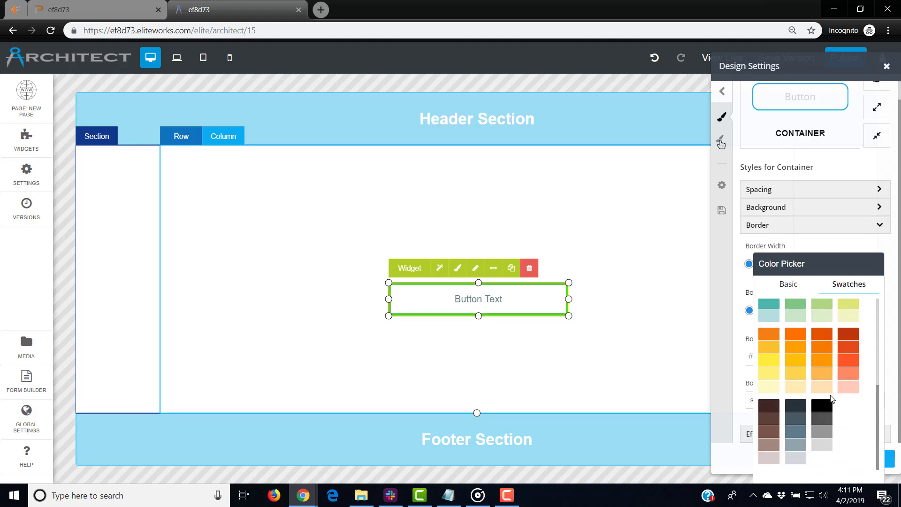
scroll(832, 399, "up", 5)
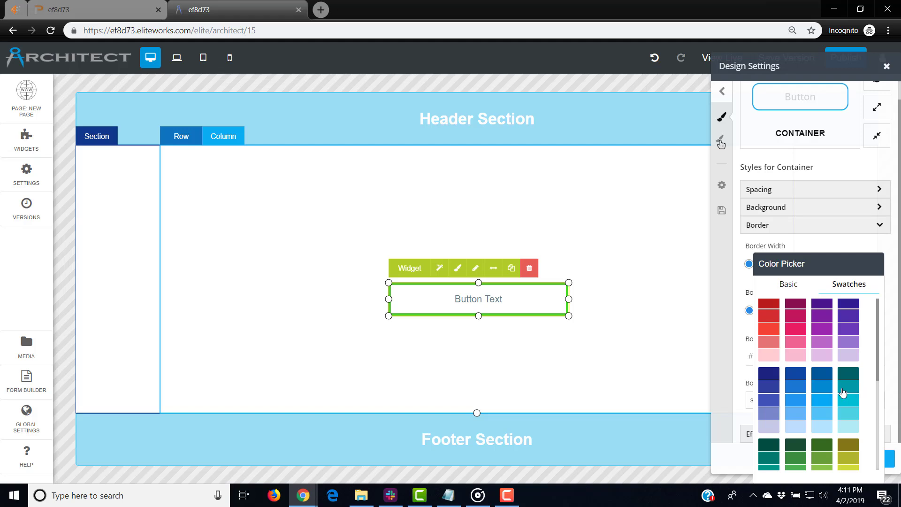
left_click(854, 402)
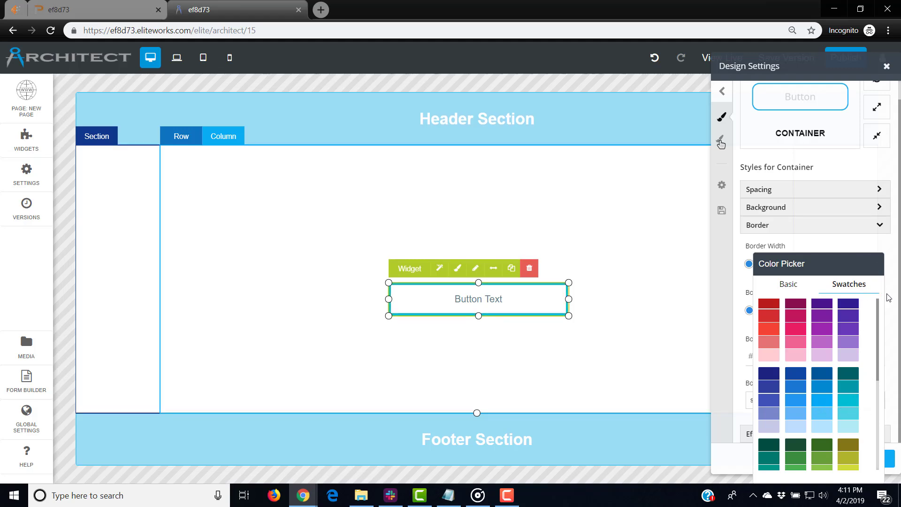
left_click(893, 353)
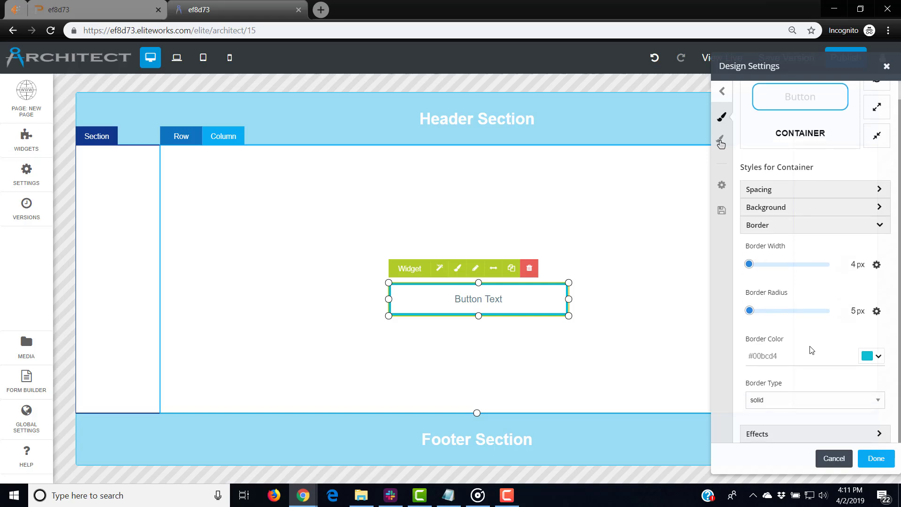
scroll(811, 349, "up", 1)
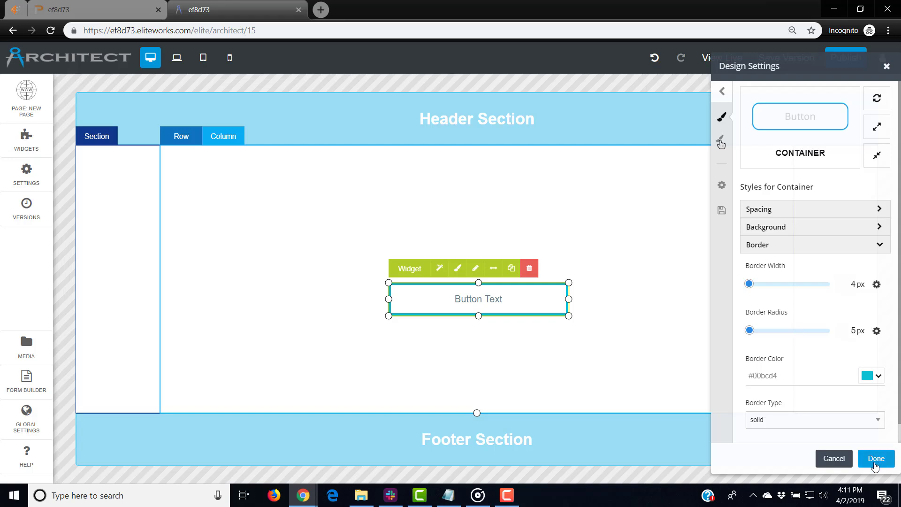
left_click(892, 458)
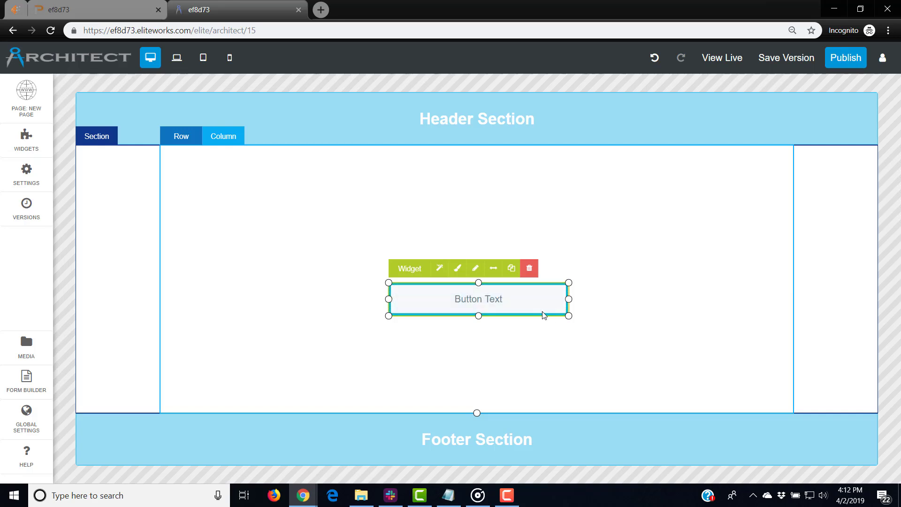
Set the border color in the button container's hover styles to the cyan swatch #00bcd4.
left_click(460, 269)
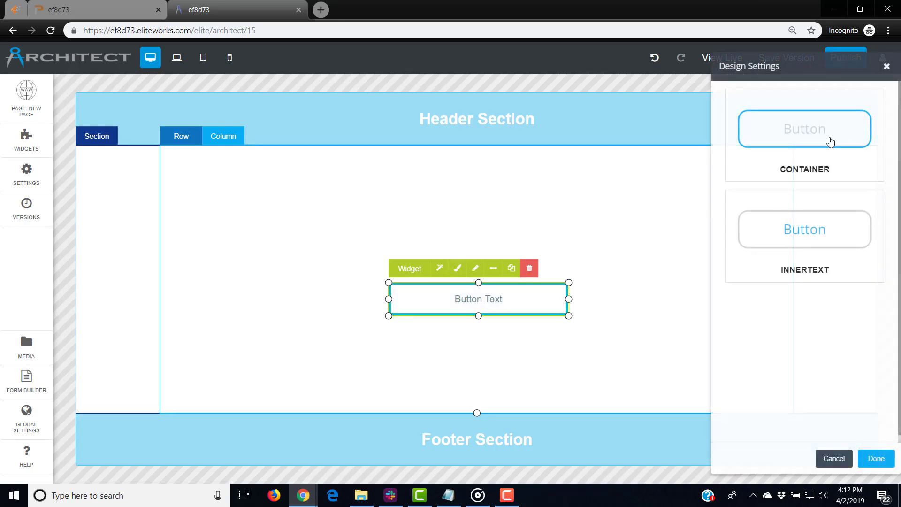
left_click(809, 162)
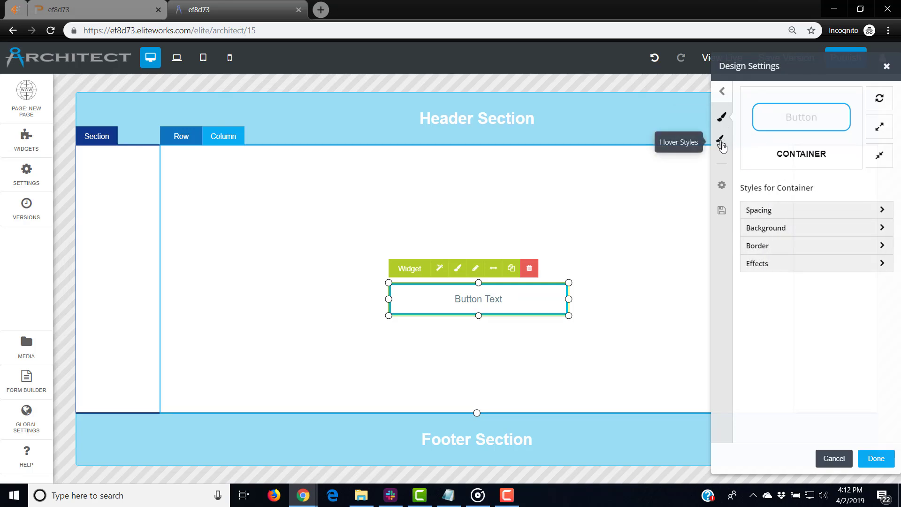
left_click(722, 145)
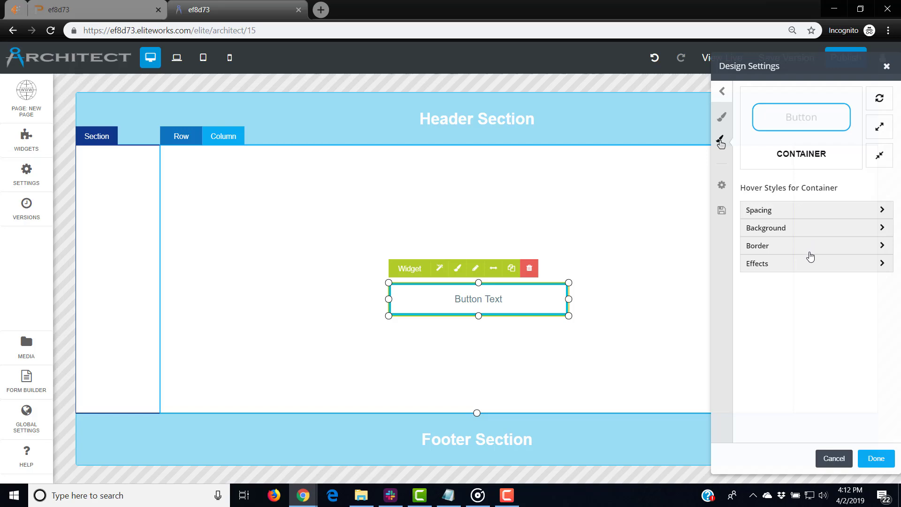
left_click(808, 248)
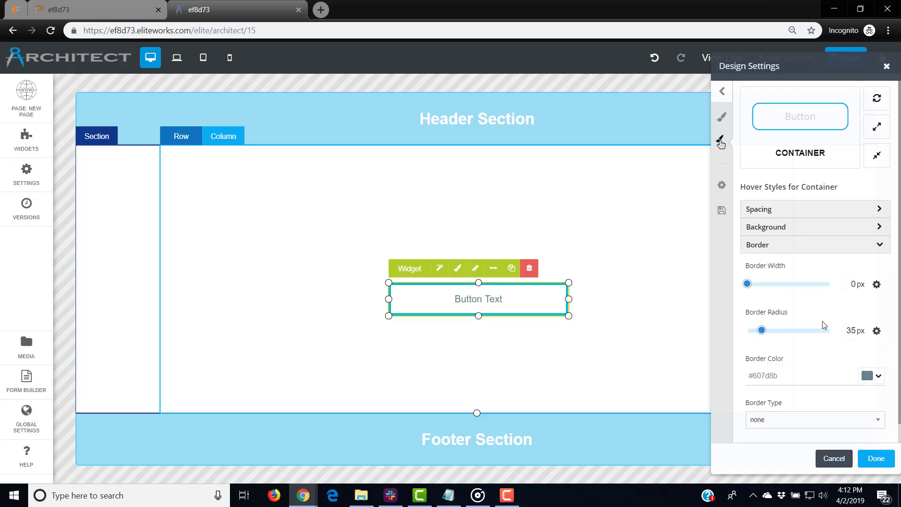
left_click(876, 376)
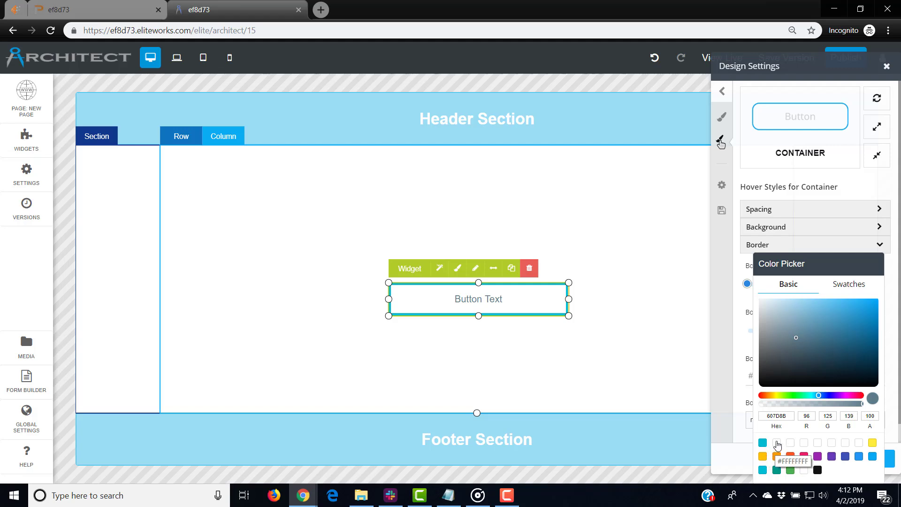
left_click(763, 444)
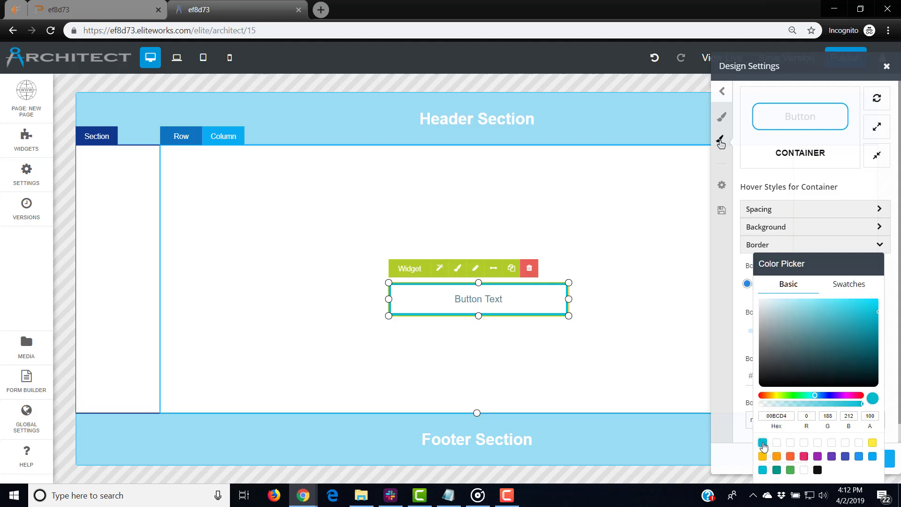
left_click(891, 288)
left_click(807, 246)
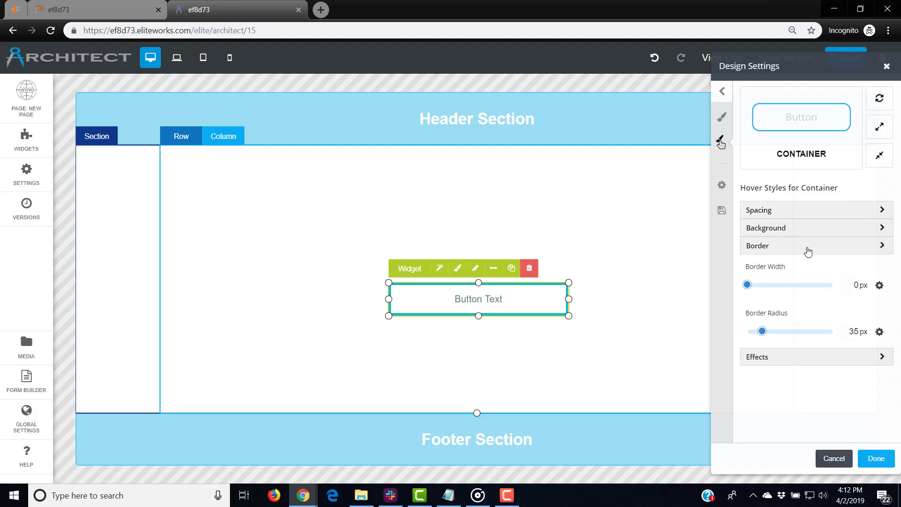
Set the container's hover background color to #00bcd4, apply the design settings and check the button on the page.
left_click(806, 229)
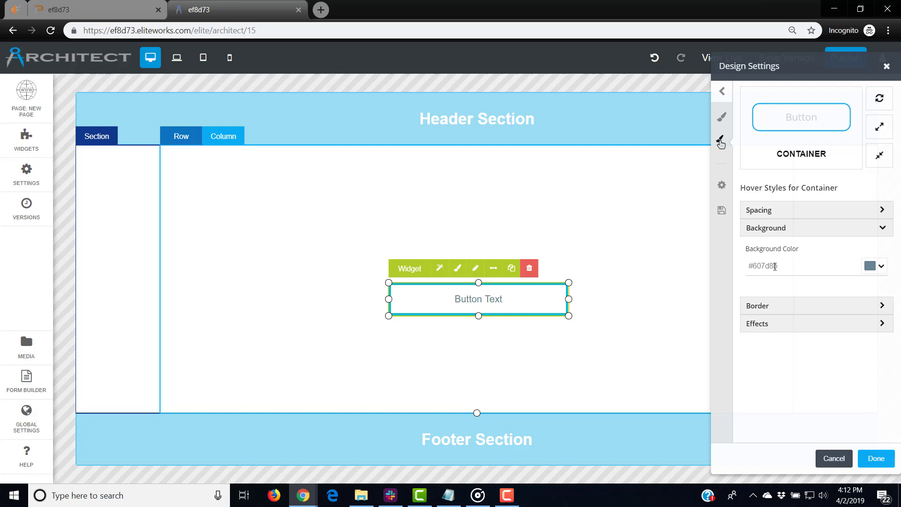
left_click(879, 267)
left_click(766, 444)
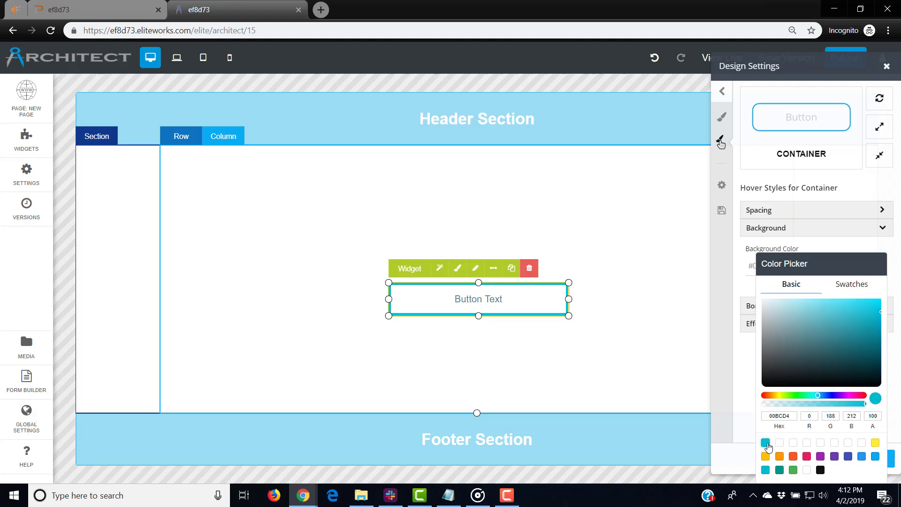
left_click(898, 258)
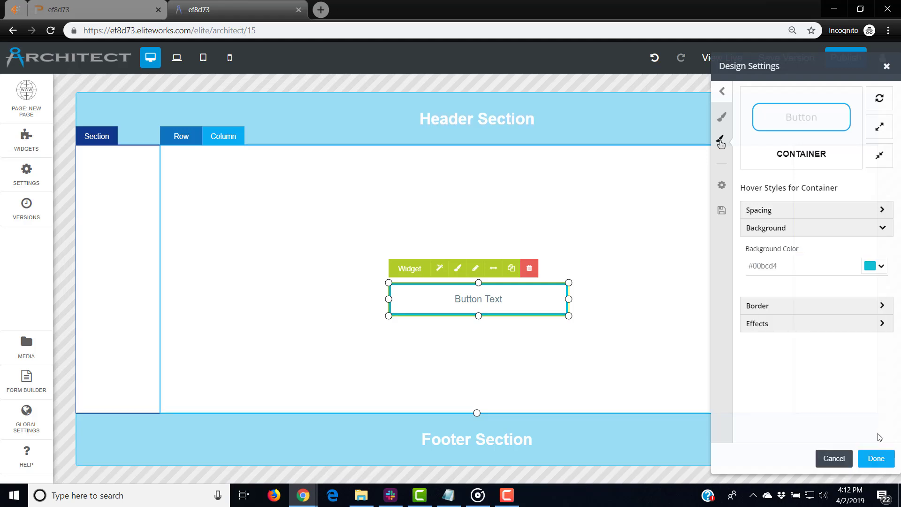
left_click(879, 462)
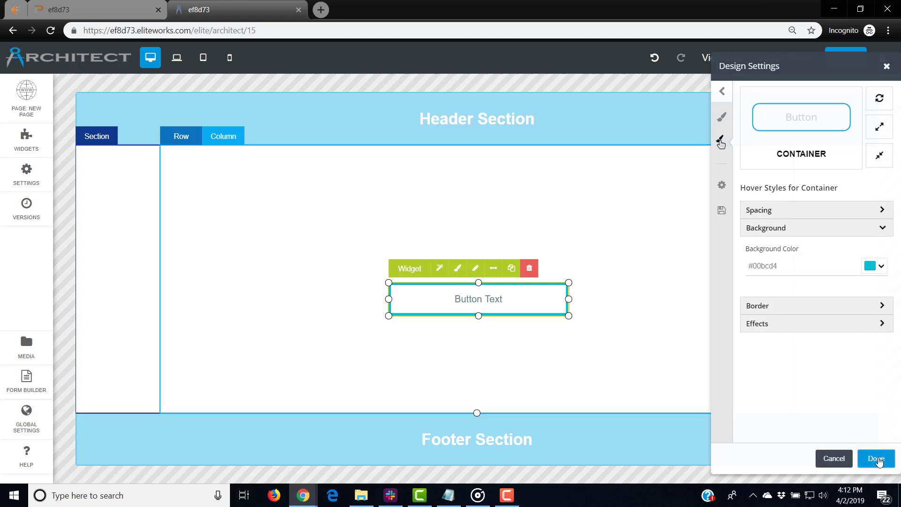
left_click(671, 351)
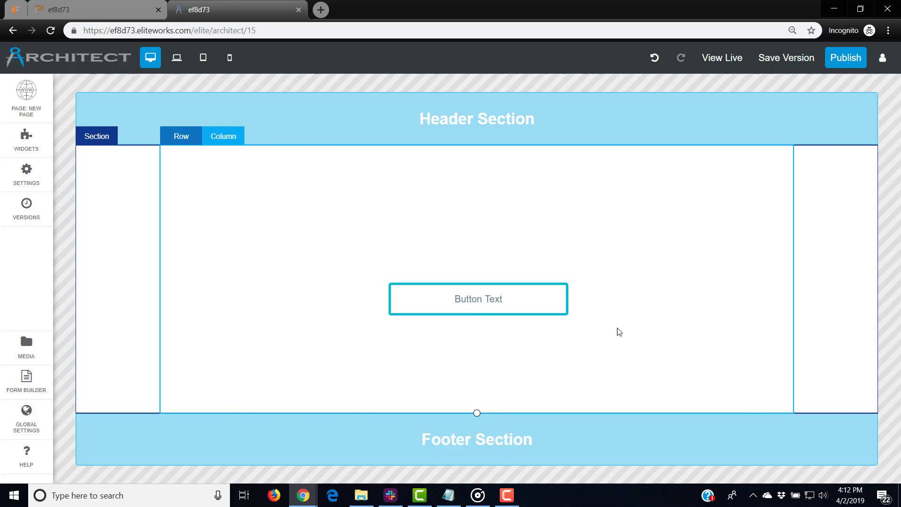
left_click(539, 305)
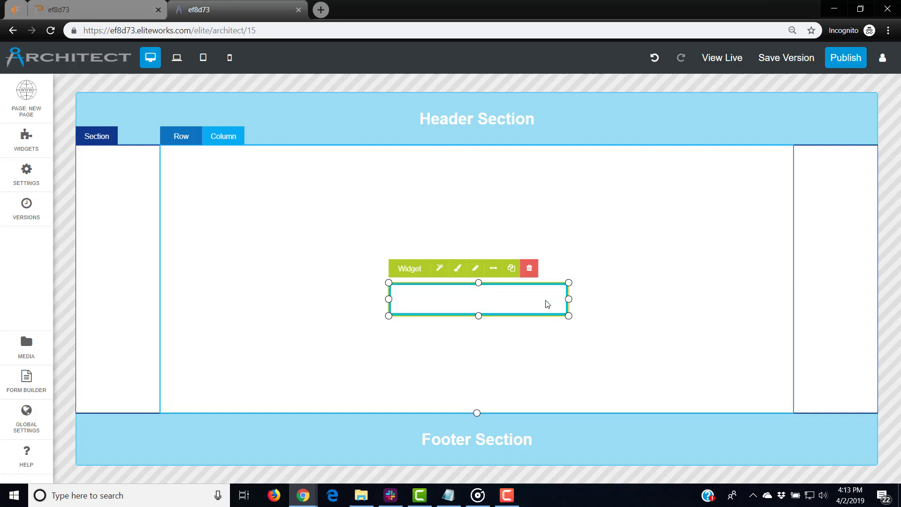
left_click(559, 344)
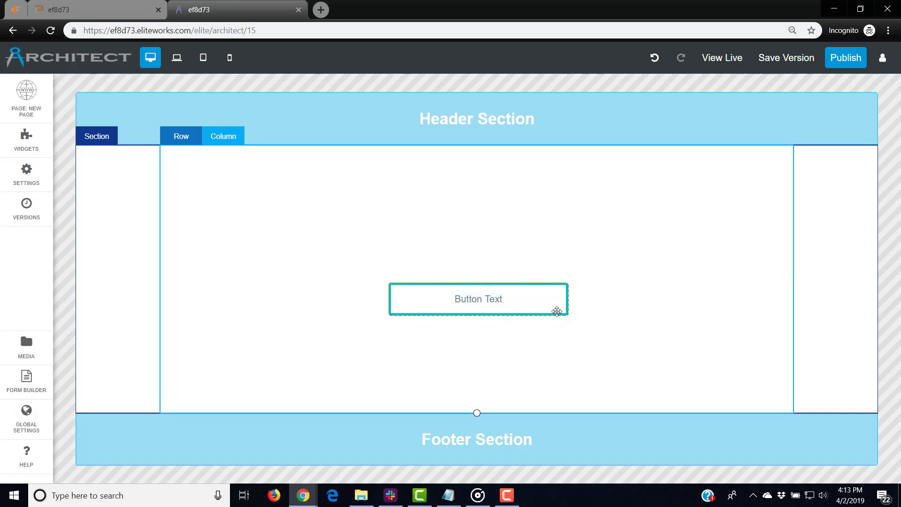
Set the normal text color of the button's inner text to the cyan swatch #00bcd4.
left_click(538, 303)
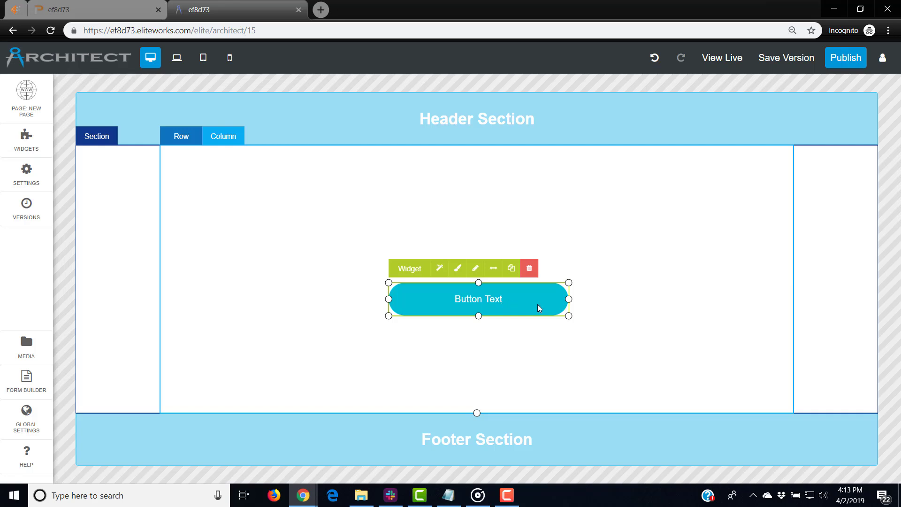
left_click(463, 270)
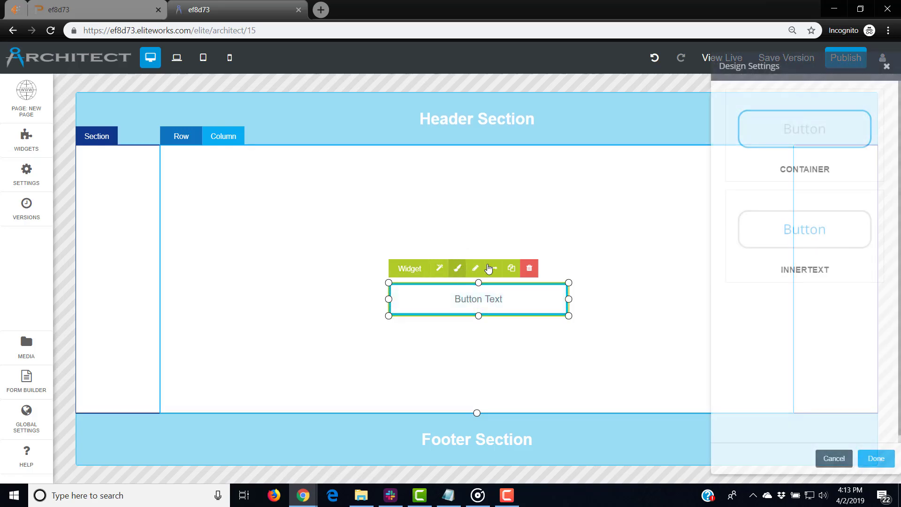
left_click(801, 252)
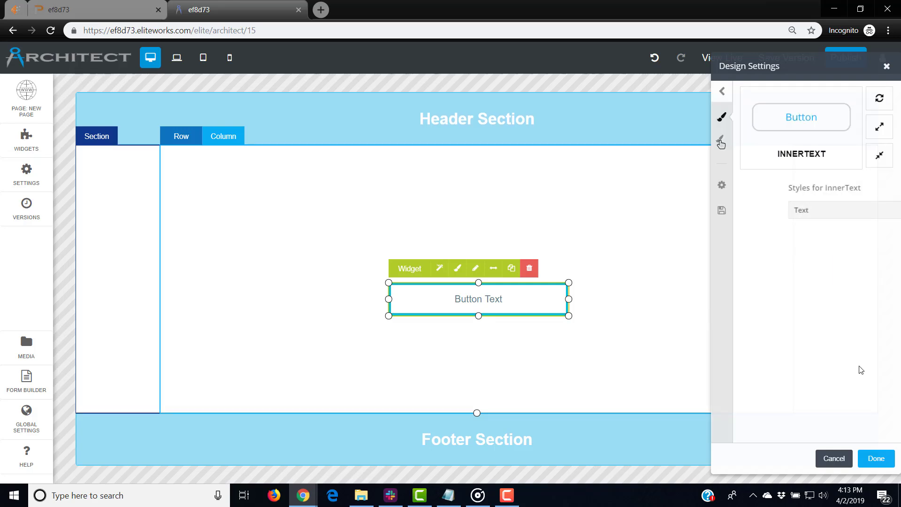
left_click(877, 209)
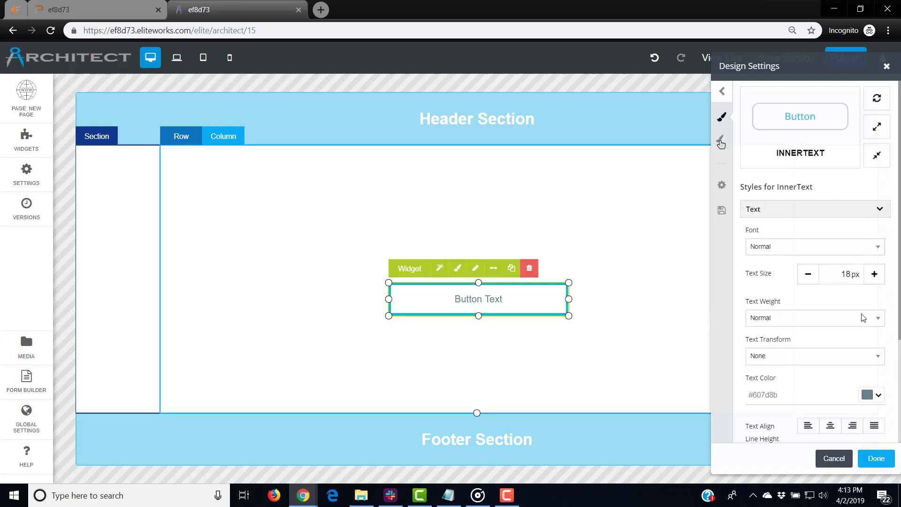
scroll(845, 371, "down", 1)
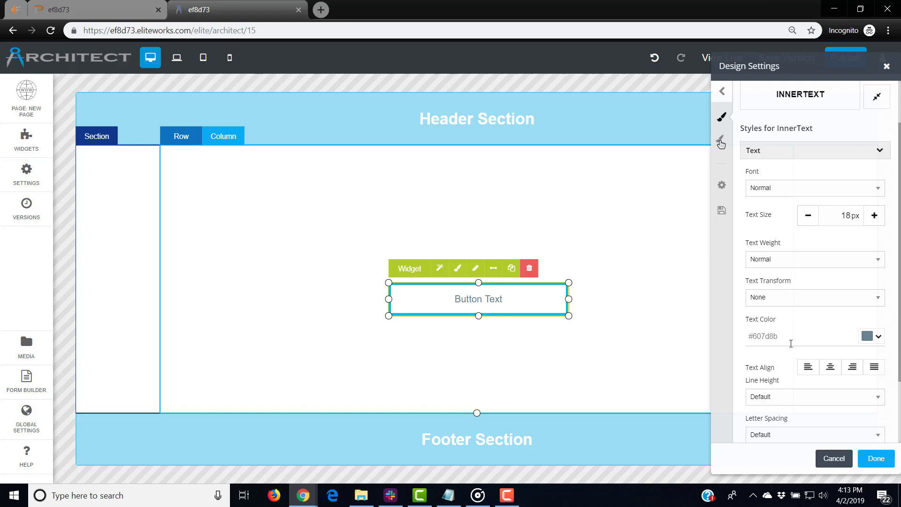
left_click(876, 338)
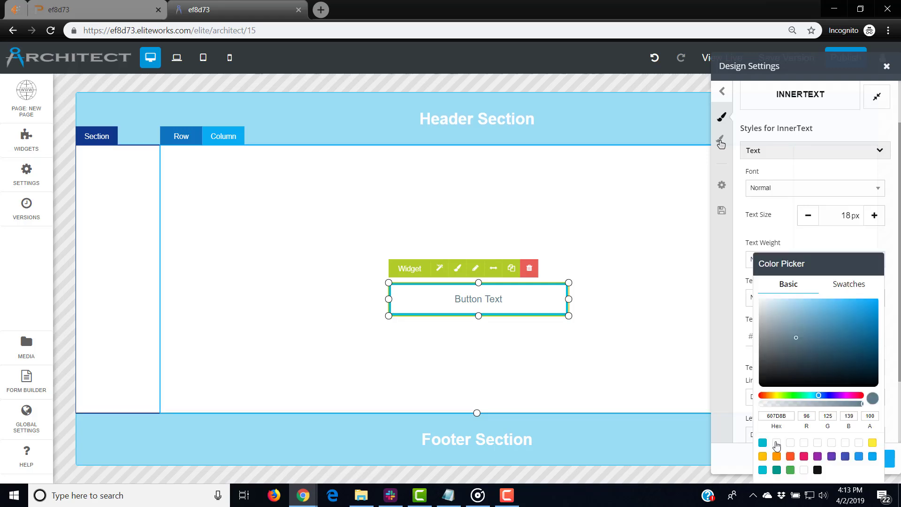
left_click(763, 444)
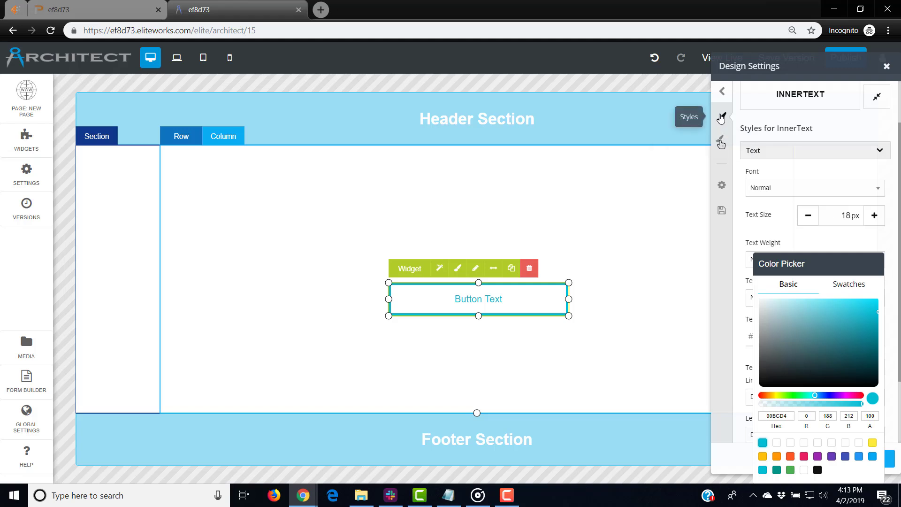
left_click(891, 202)
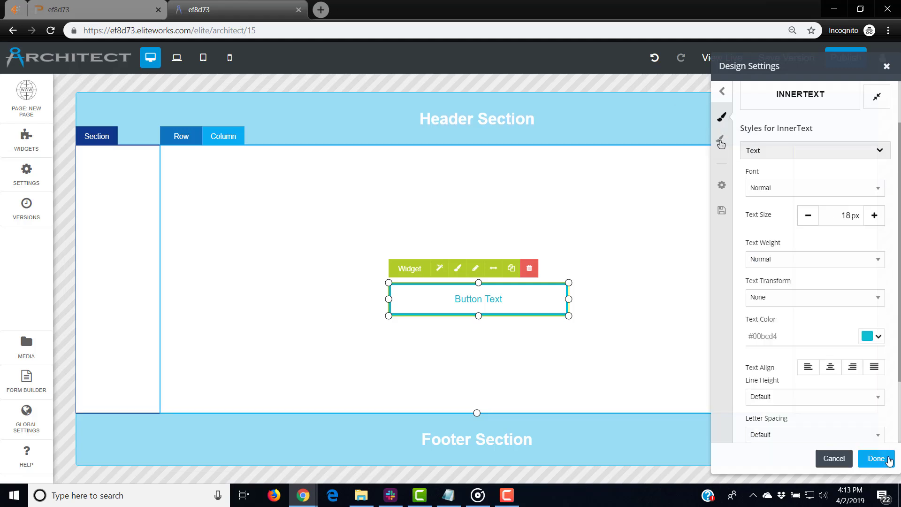
Set the inner text's hover color to the yellow swatch #ffeb3b and apply the design settings.
left_click(728, 143)
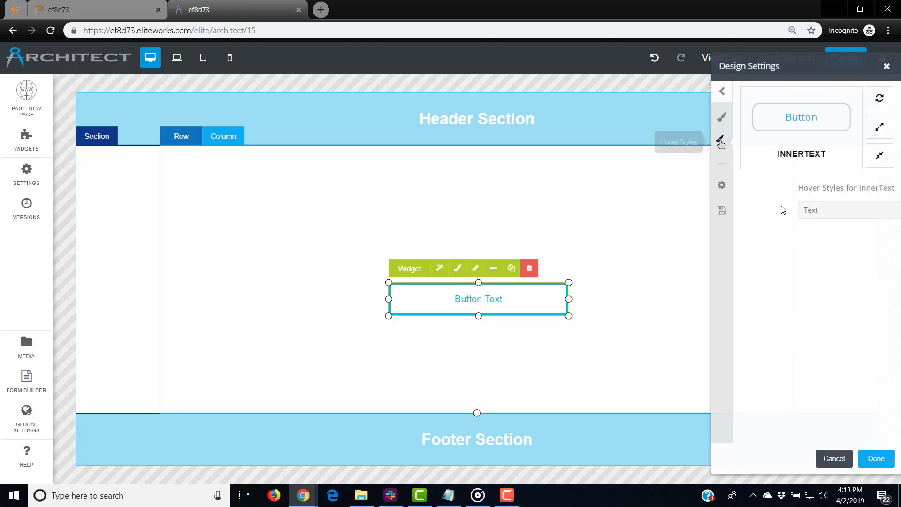
scroll(798, 291, "down", 3)
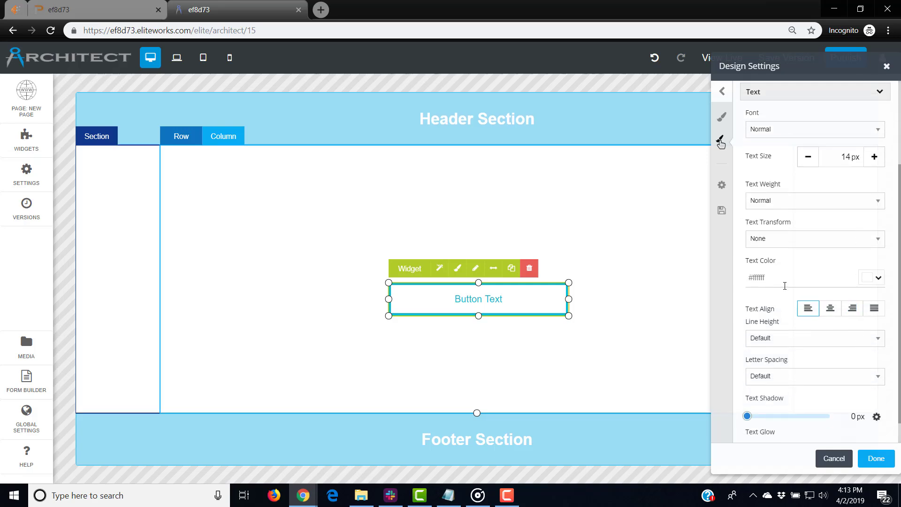
left_click(874, 277)
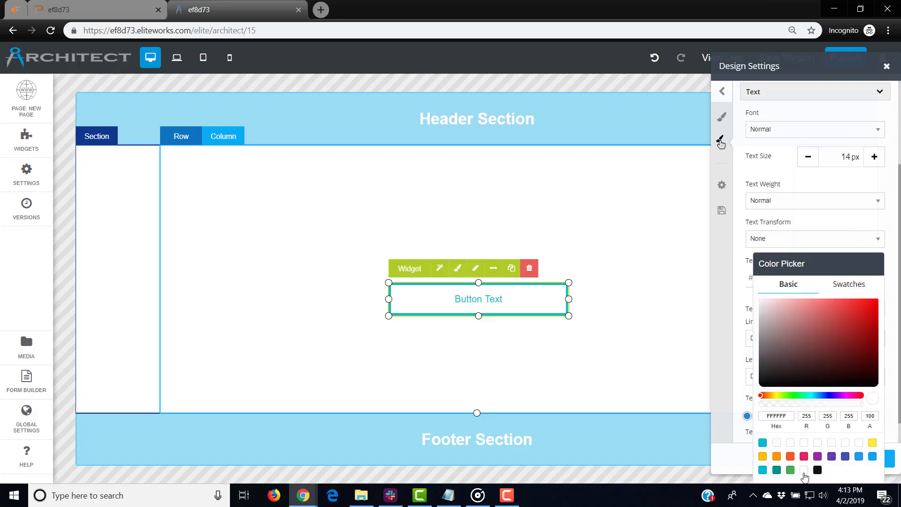
left_click(872, 443)
left_click(895, 331)
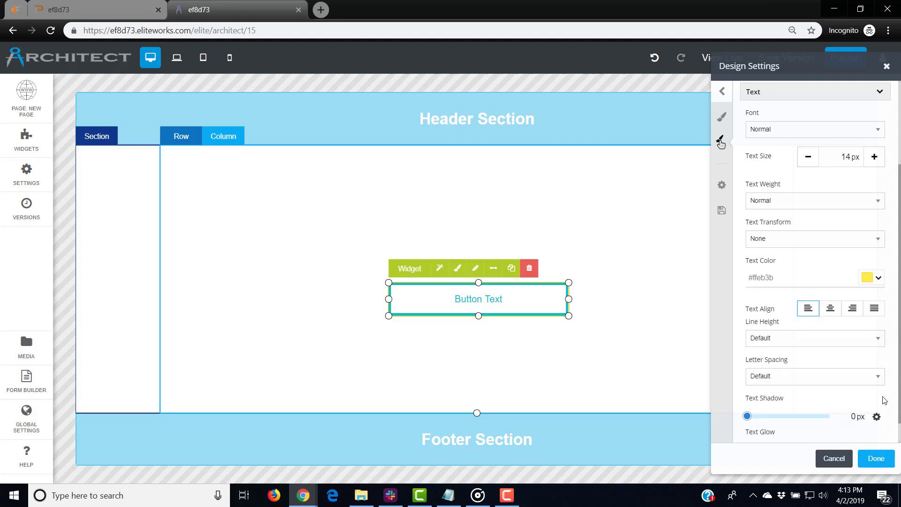
left_click(876, 459)
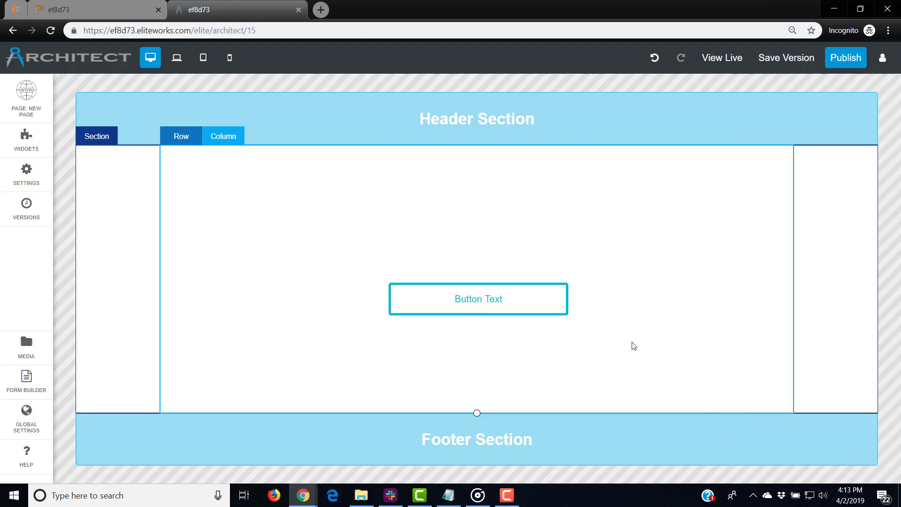
Move the button higher and slightly left in the section and change its button text to PRODUCT A.
left_click(532, 301)
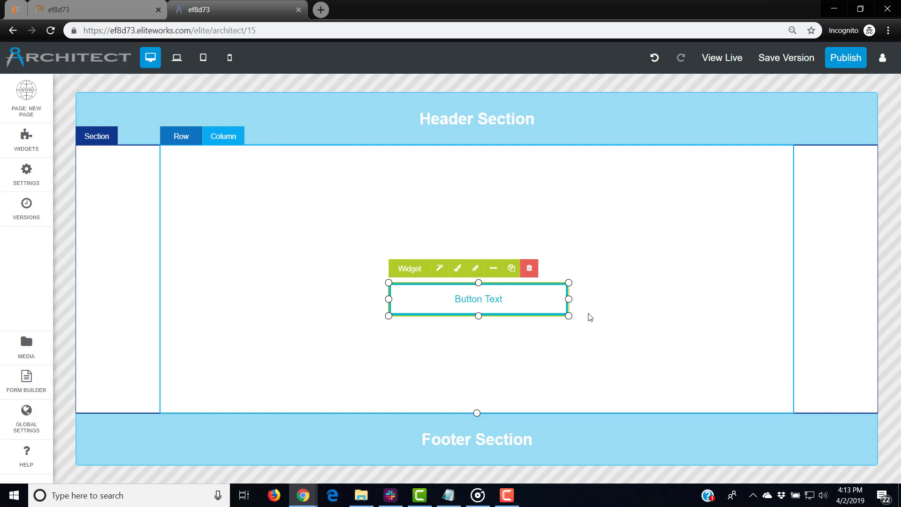
mouse_move(543, 300)
left_mouse_down()
mouse_move(537, 282)
mouse_move(544, 289)
left_mouse_up()
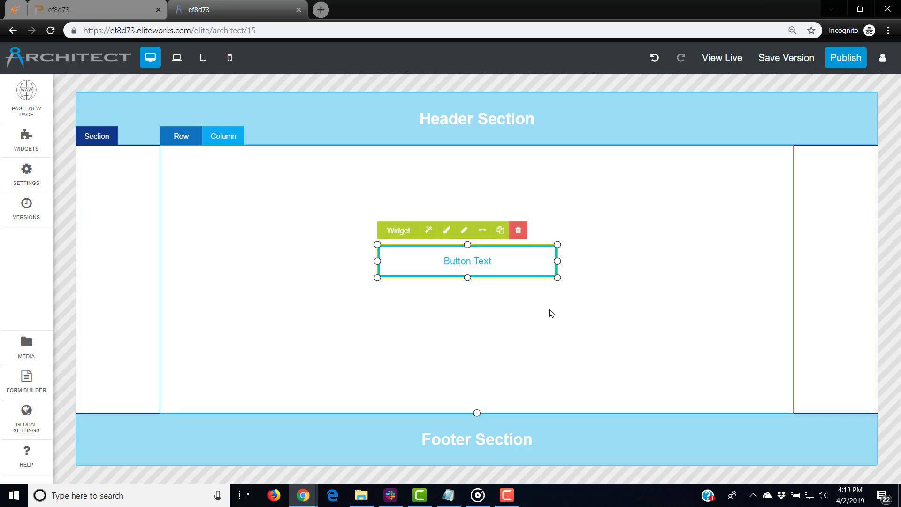
left_click(465, 230)
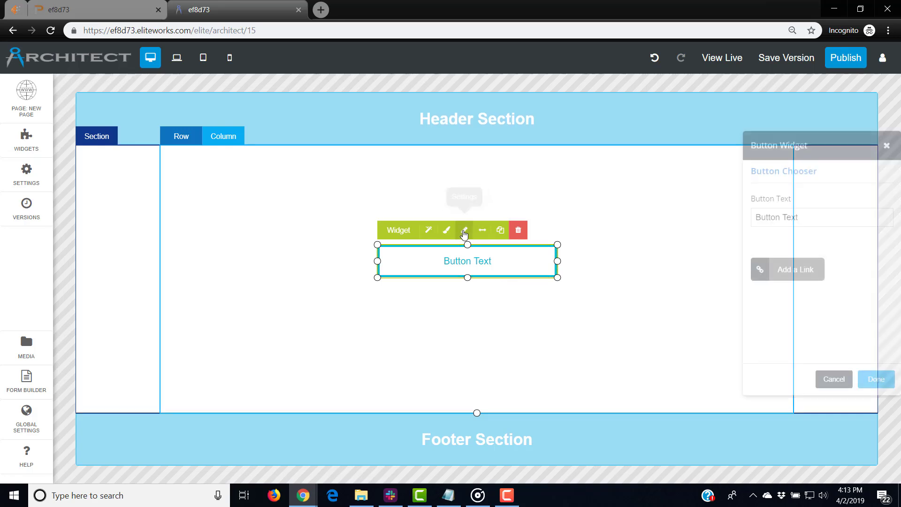
triple_click(800, 216)
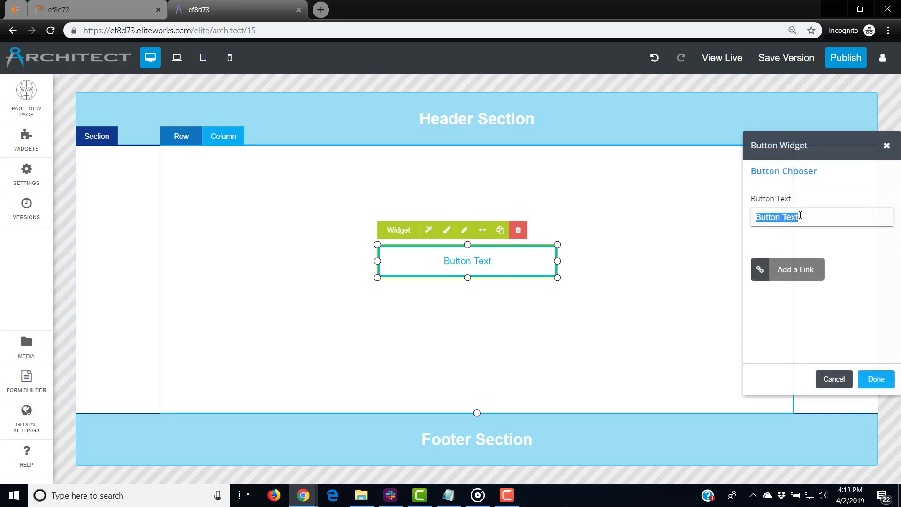
type("k")
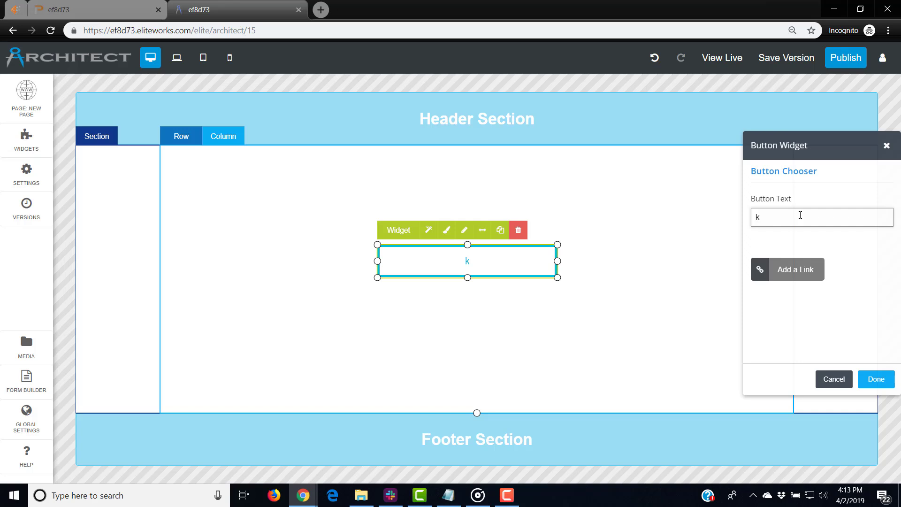
key("BackSpace")
type("Product")
key("BackSpace")
key("BackSpace")
key("BackSpace")
key("BackSpace")
key("BackSpace")
key("BackSpace")
type("RODUCT A")
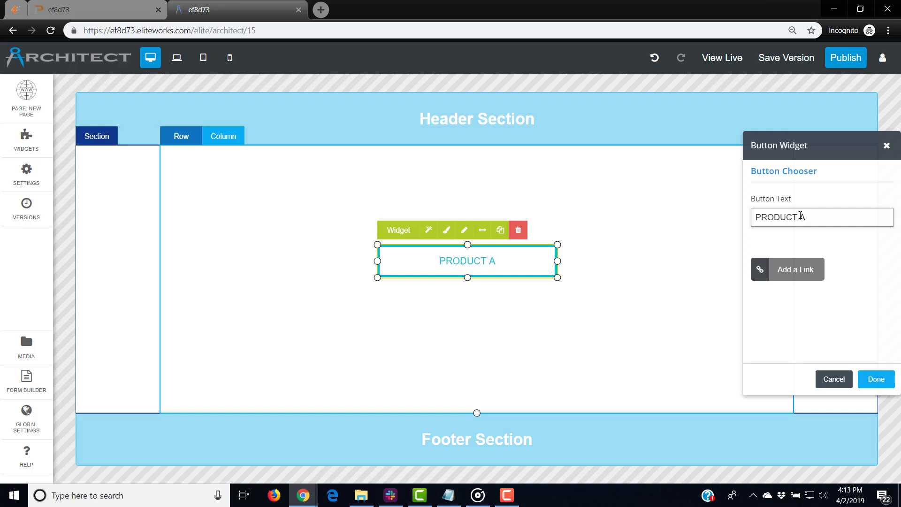
Add a link from the button to the product Product 1, keeping it opening in the current window.
left_click(796, 275)
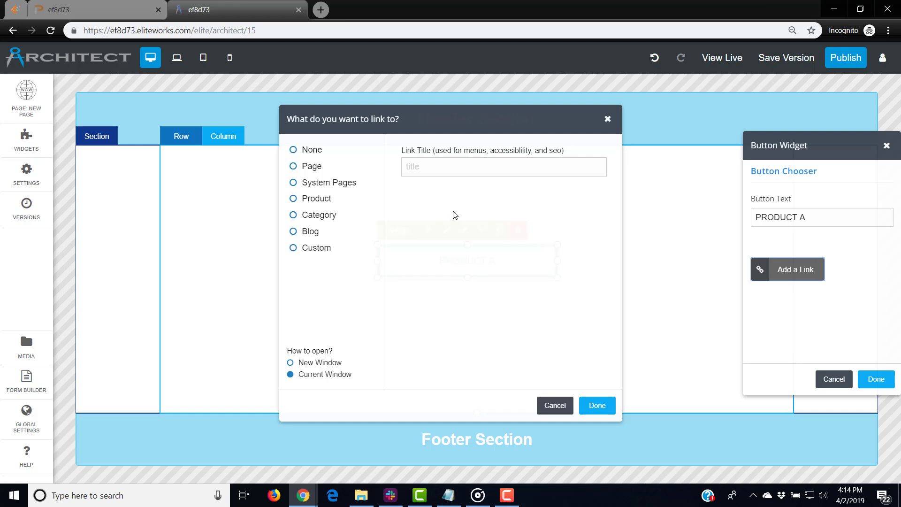
left_click(294, 198)
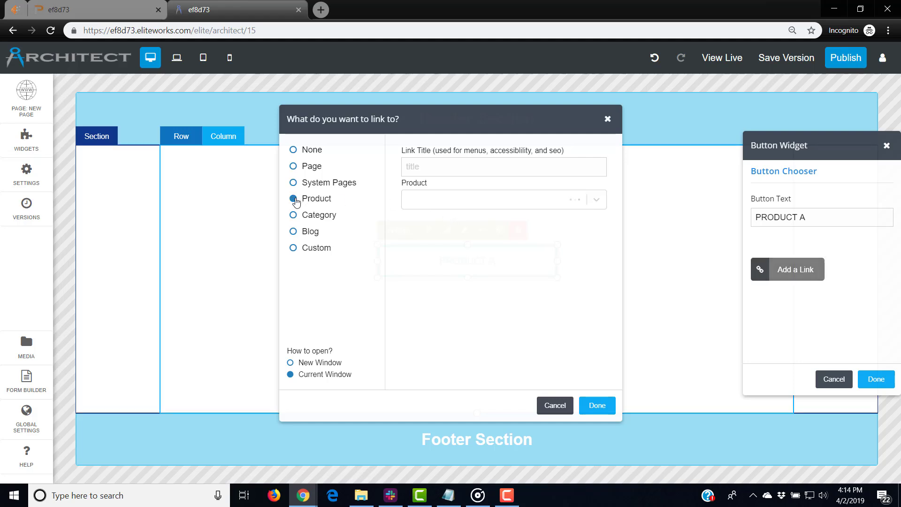
left_click(596, 203)
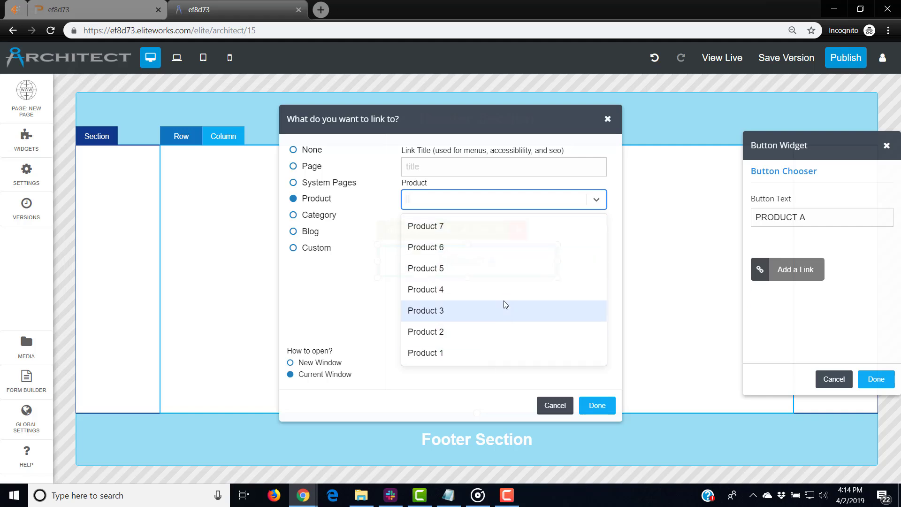
left_click(440, 353)
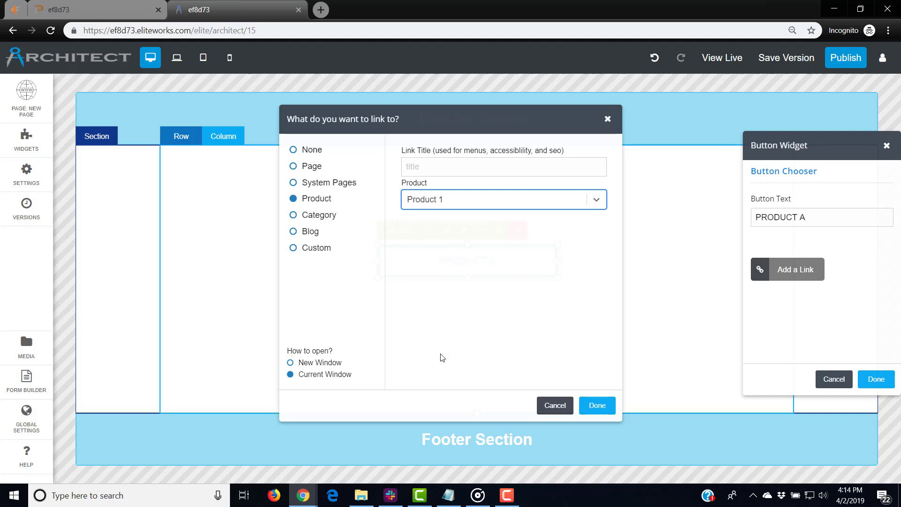
left_click(597, 404)
Change the button text to PRODUCT 1 and apply the widget settings.
left_click(810, 216)
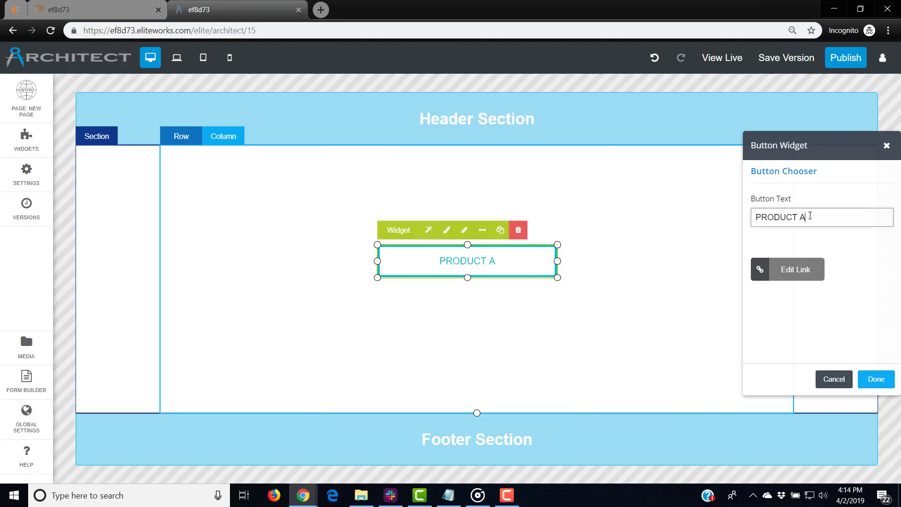
key("BackSpace")
type("1")
left_click(876, 380)
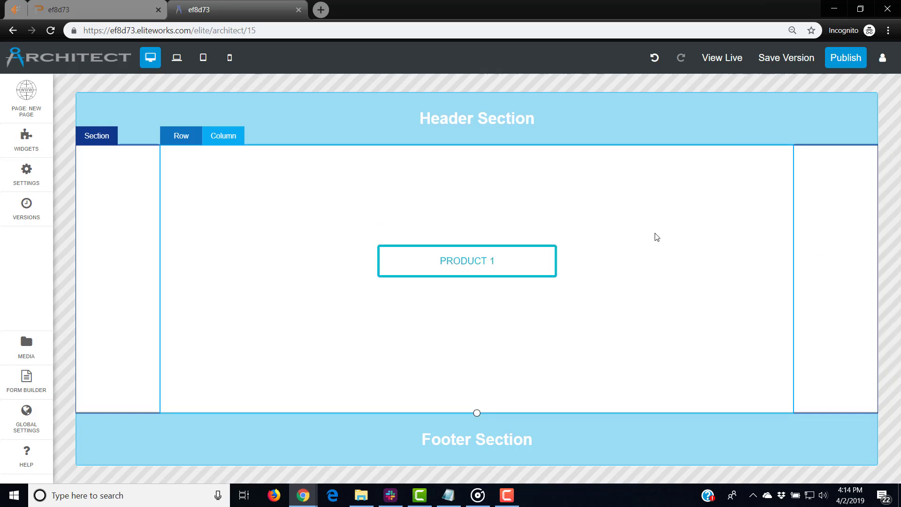
Publish the page to the live site and test the PRODUCT 1 button's link on the live page.
left_click(842, 67)
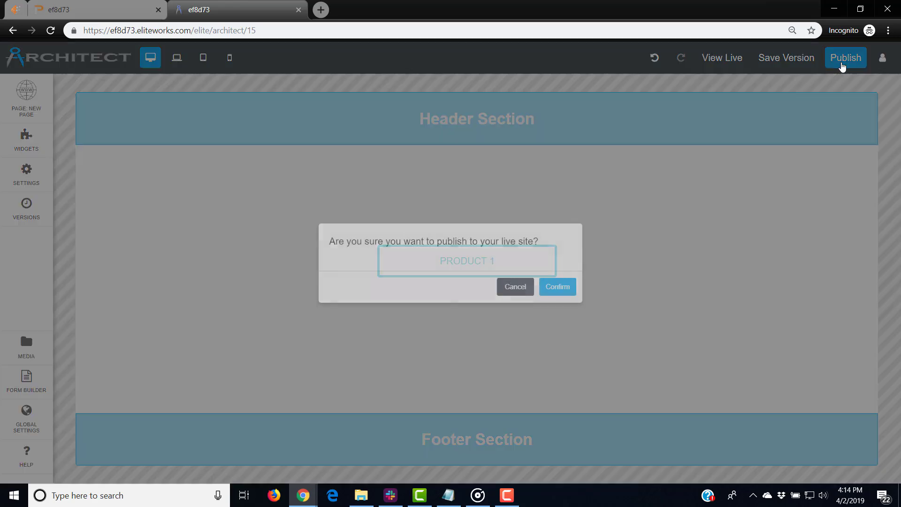
left_click(559, 286)
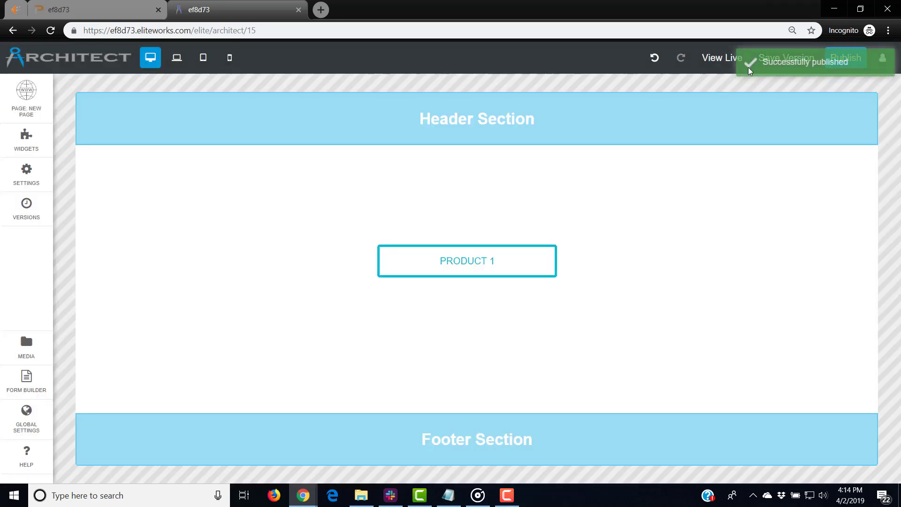
left_click(710, 65)
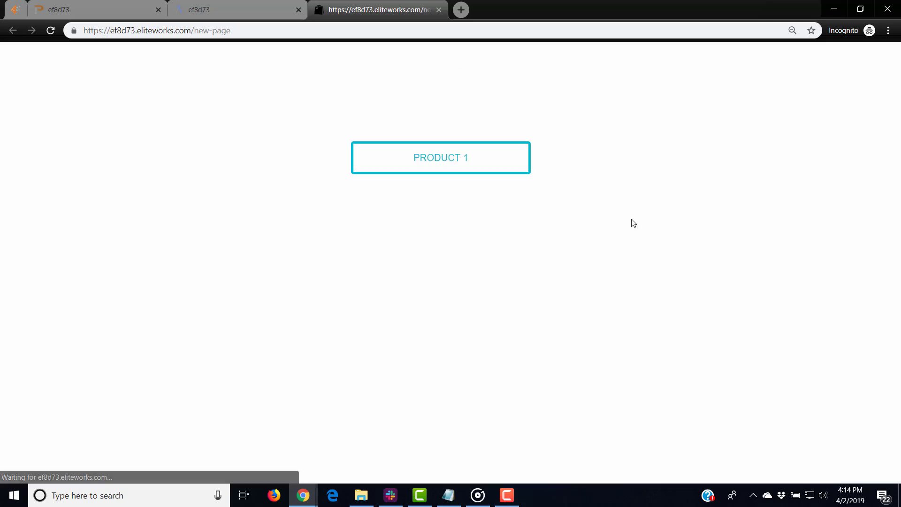
left_click(495, 167)
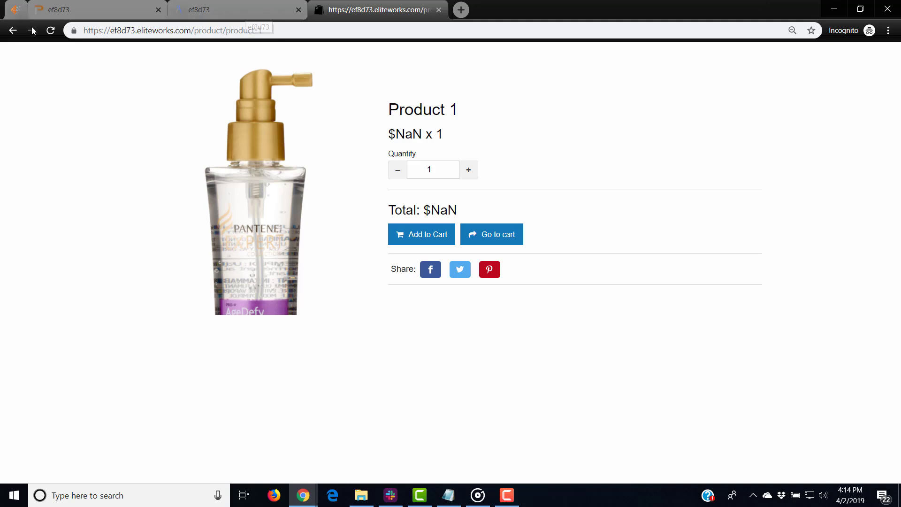
left_click(439, 10)
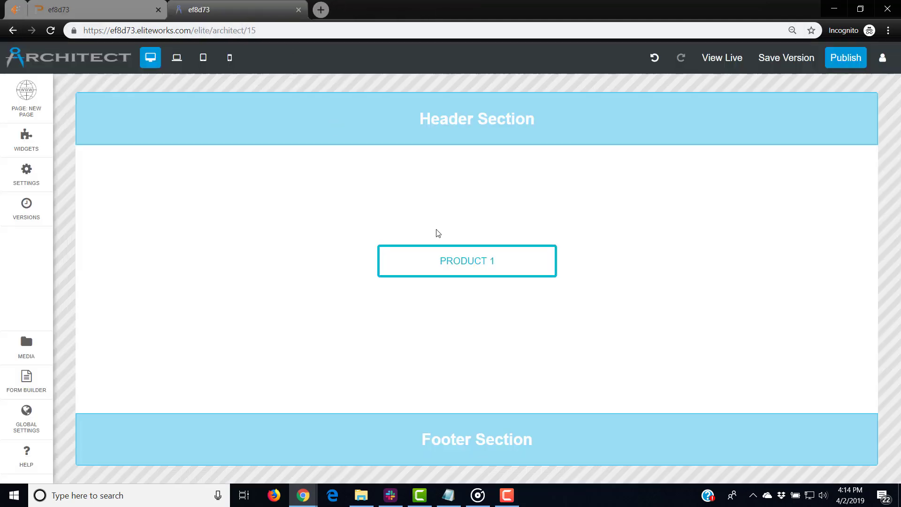
Nudge the PRODUCT 1 button slightly down and to the right within the section.
left_click(535, 265)
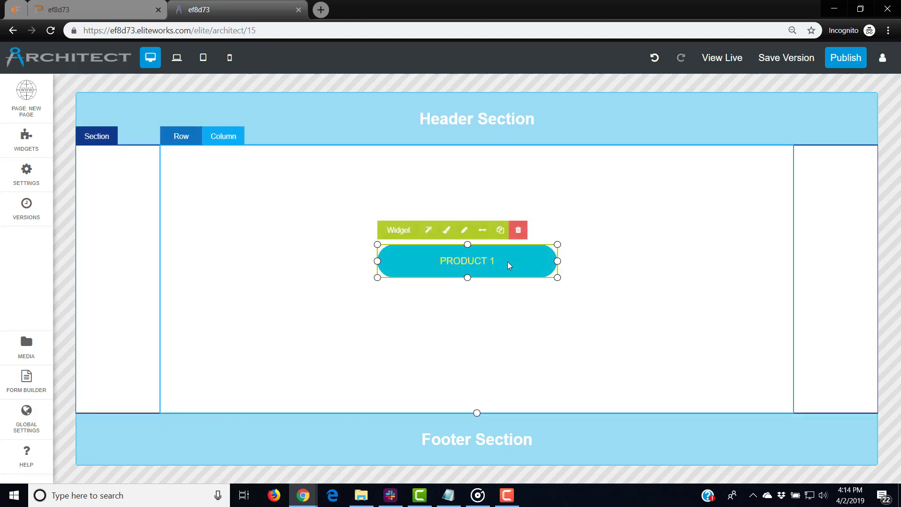
left_click_drag(508, 261, 511, 266)
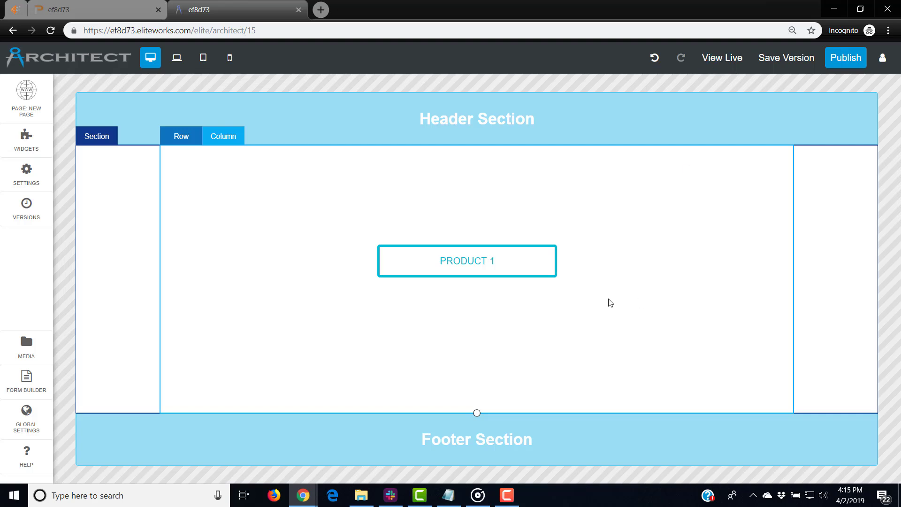
left_click_drag(532, 270, 533, 273)
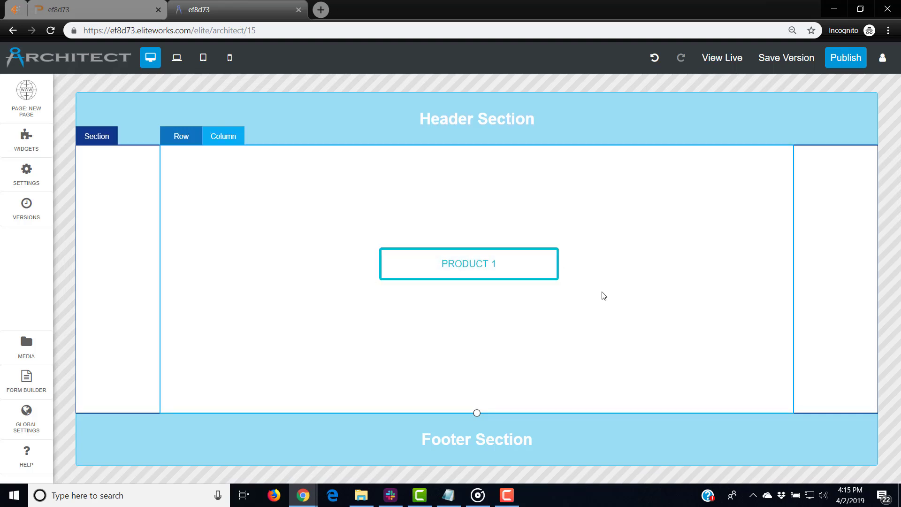
Set the border radius of the button's container to 52 px and resize the button slightly wider and about twice as tall.
mouse_move(484, 271)
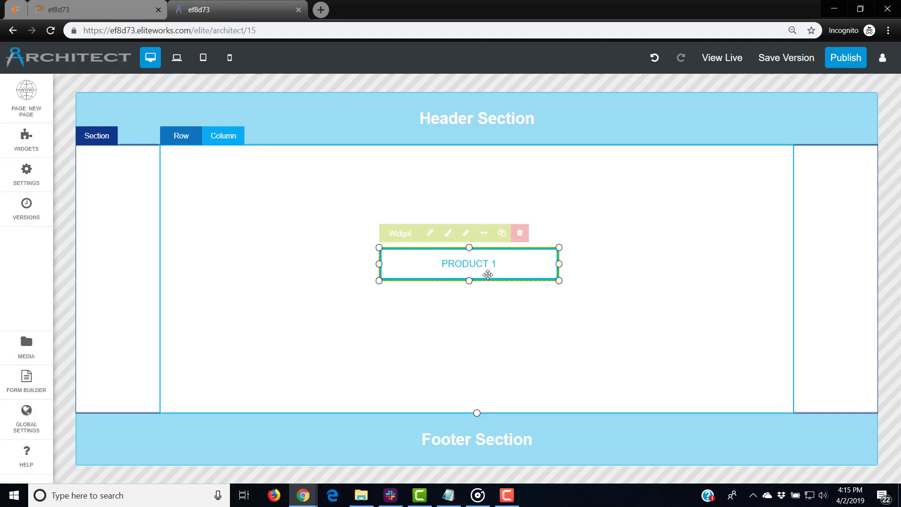
left_click(448, 234)
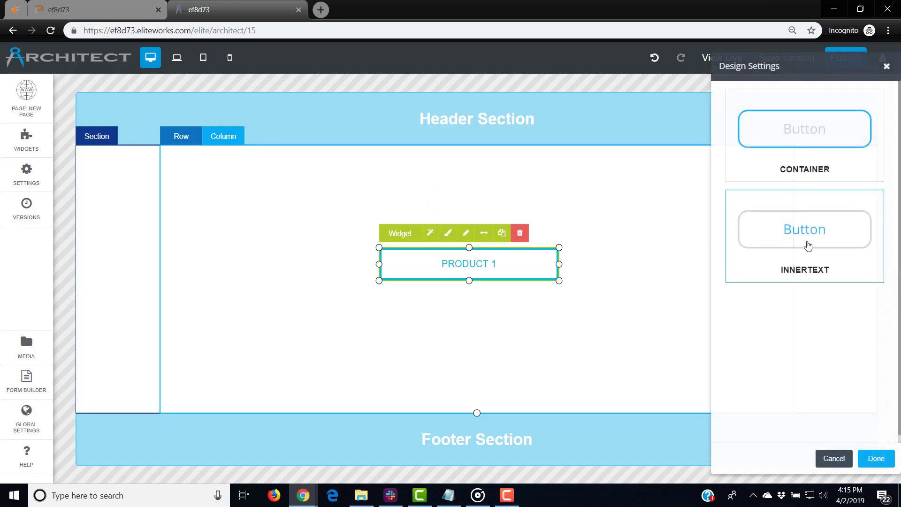
left_click(811, 172)
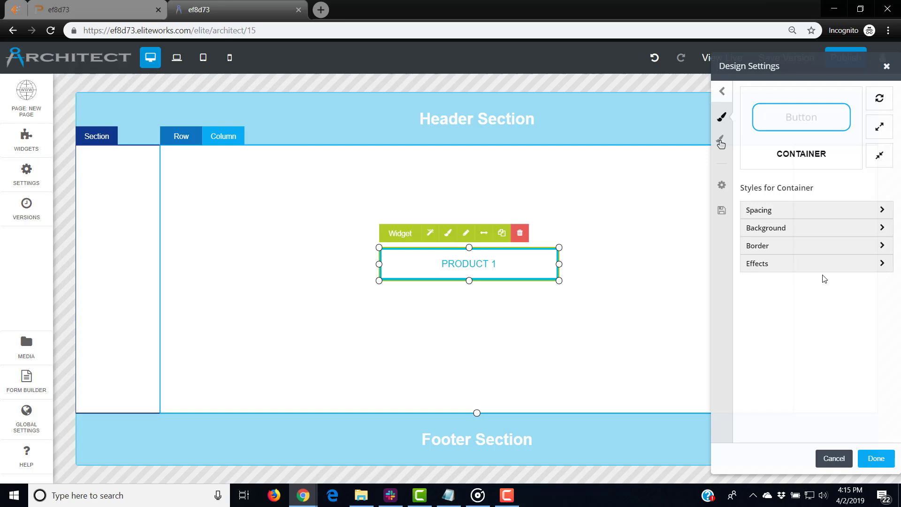
left_click(849, 229)
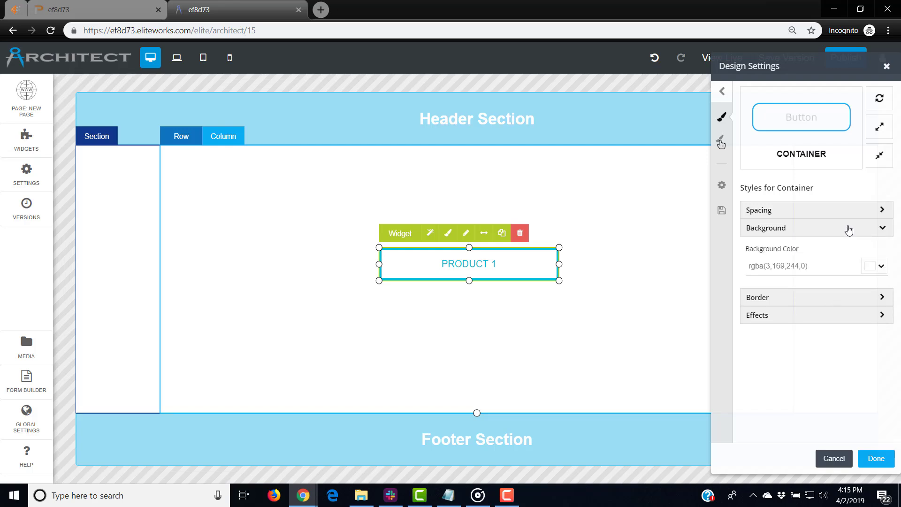
left_click(848, 230)
left_click(841, 252)
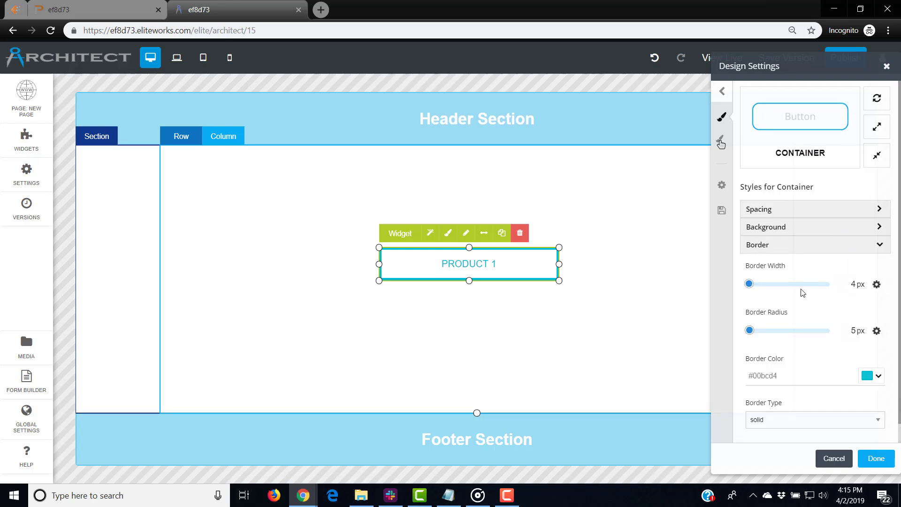
mouse_move(751, 331)
left_mouse_down()
mouse_move(787, 338)
mouse_move(742, 335)
mouse_move(755, 334)
left_mouse_up()
left_click_drag(754, 331, 772, 334)
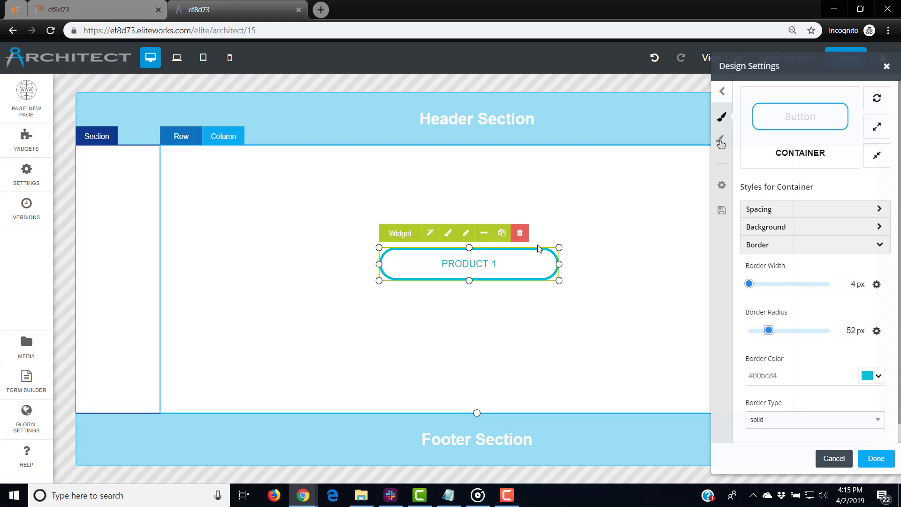
left_click_drag(560, 264, 579, 306)
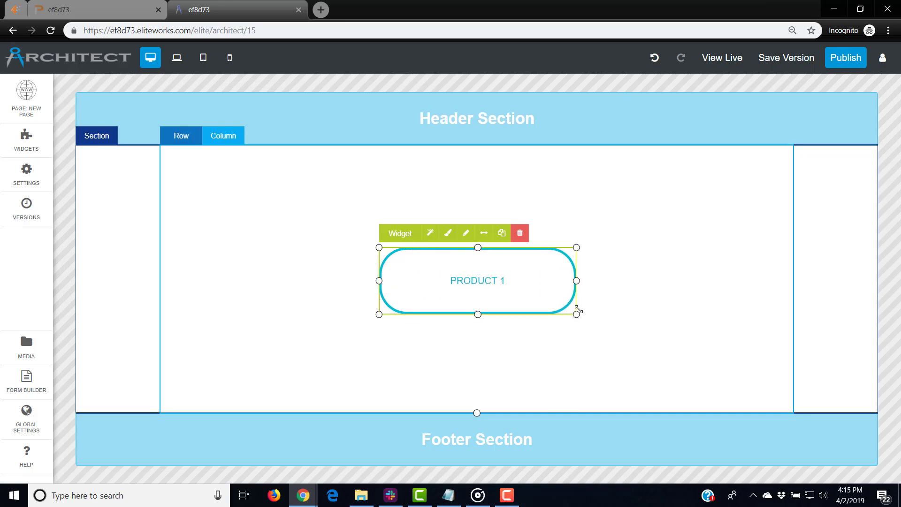